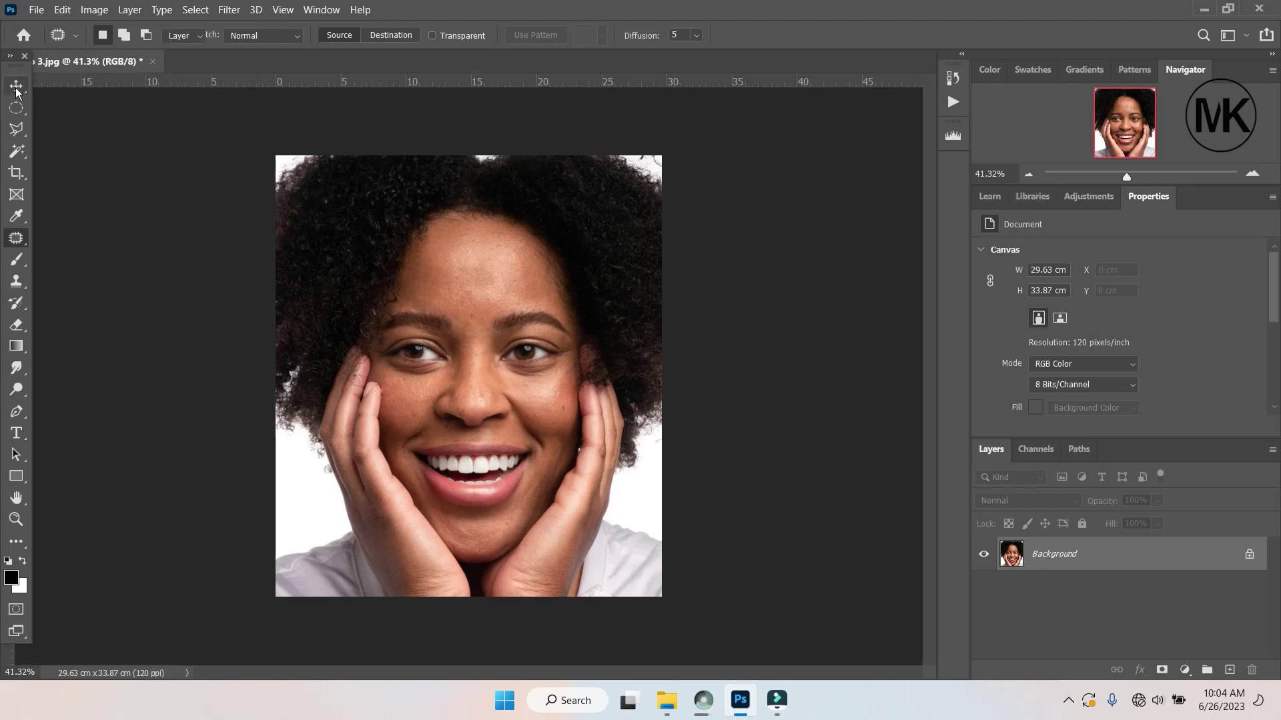
- With the Move tool active, duplicate the Background layer, keeping the name 'Background copy'
left_click(16, 88)
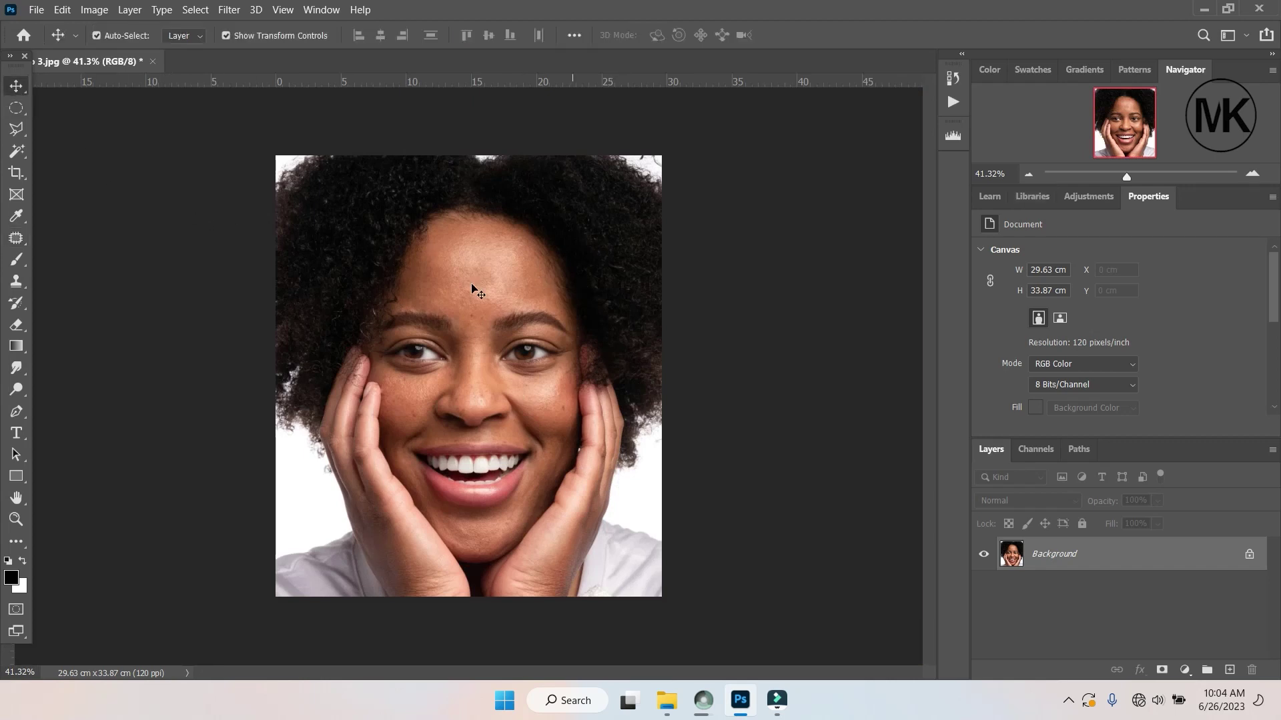
right_click(1129, 554)
left_click(1101, 563)
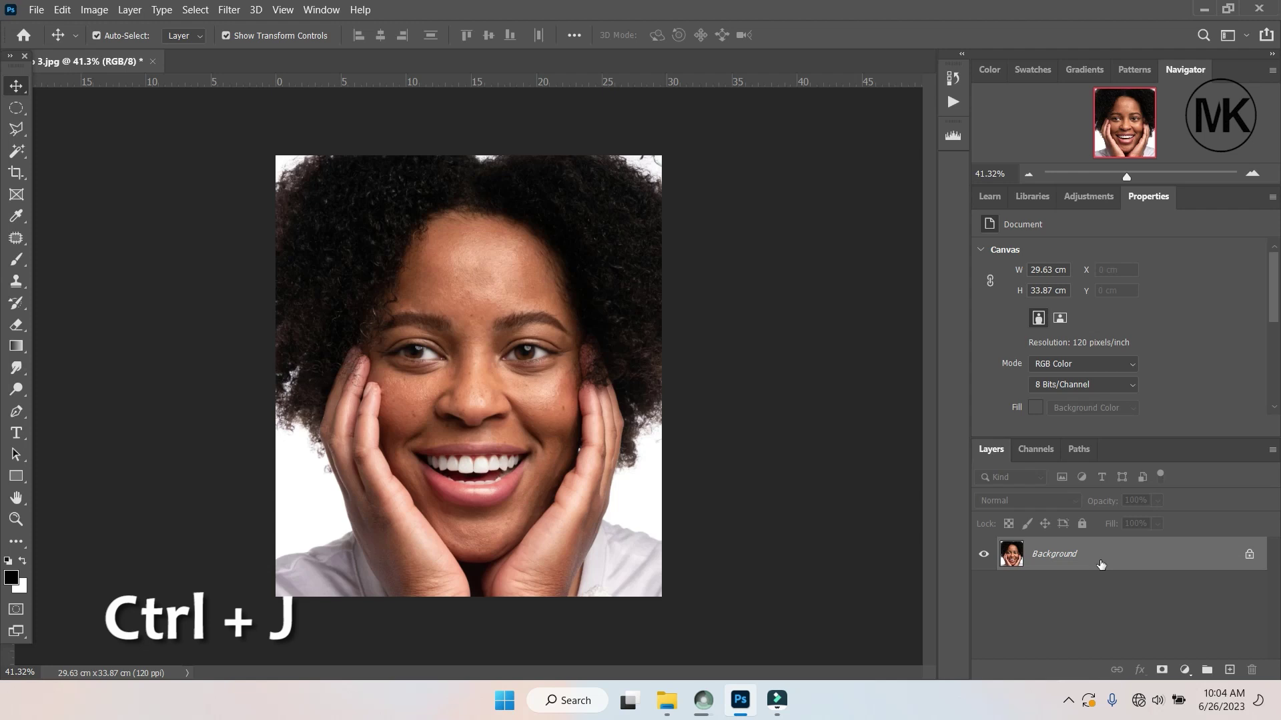
right_click(1101, 557)
left_click(1138, 384)
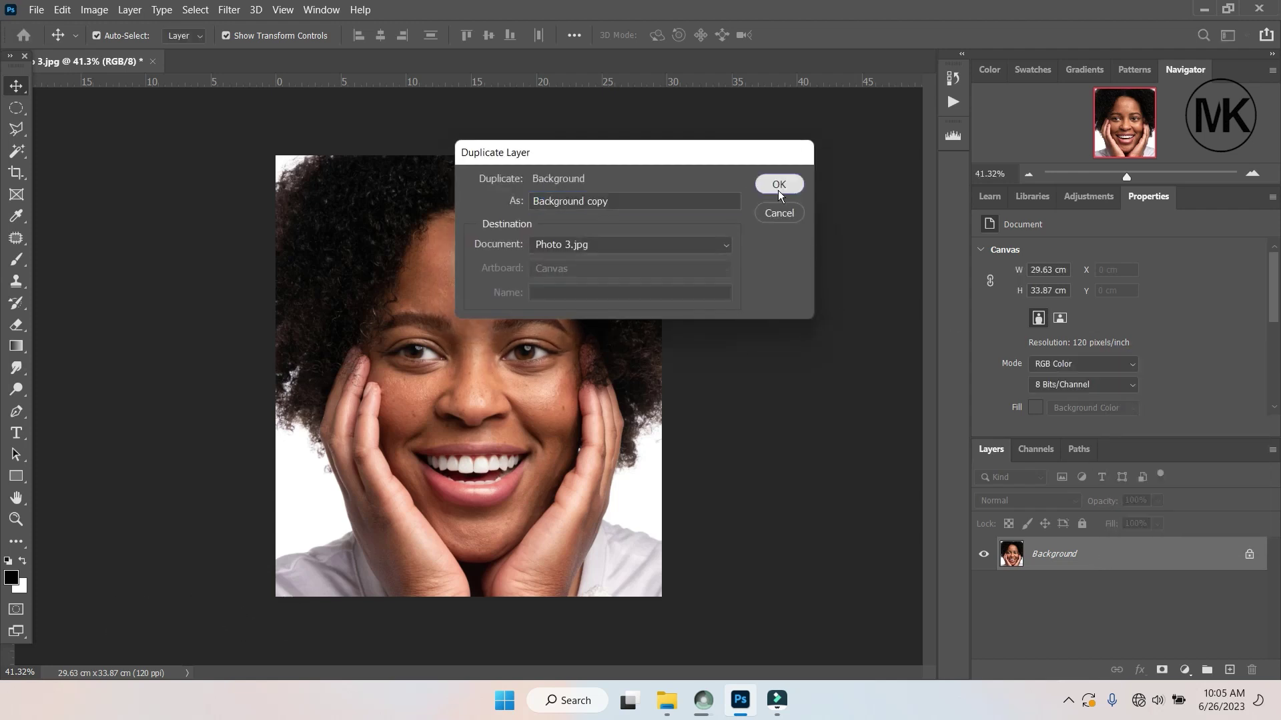
left_click(777, 186)
left_click(229, 10)
mouse_move(331, 358)
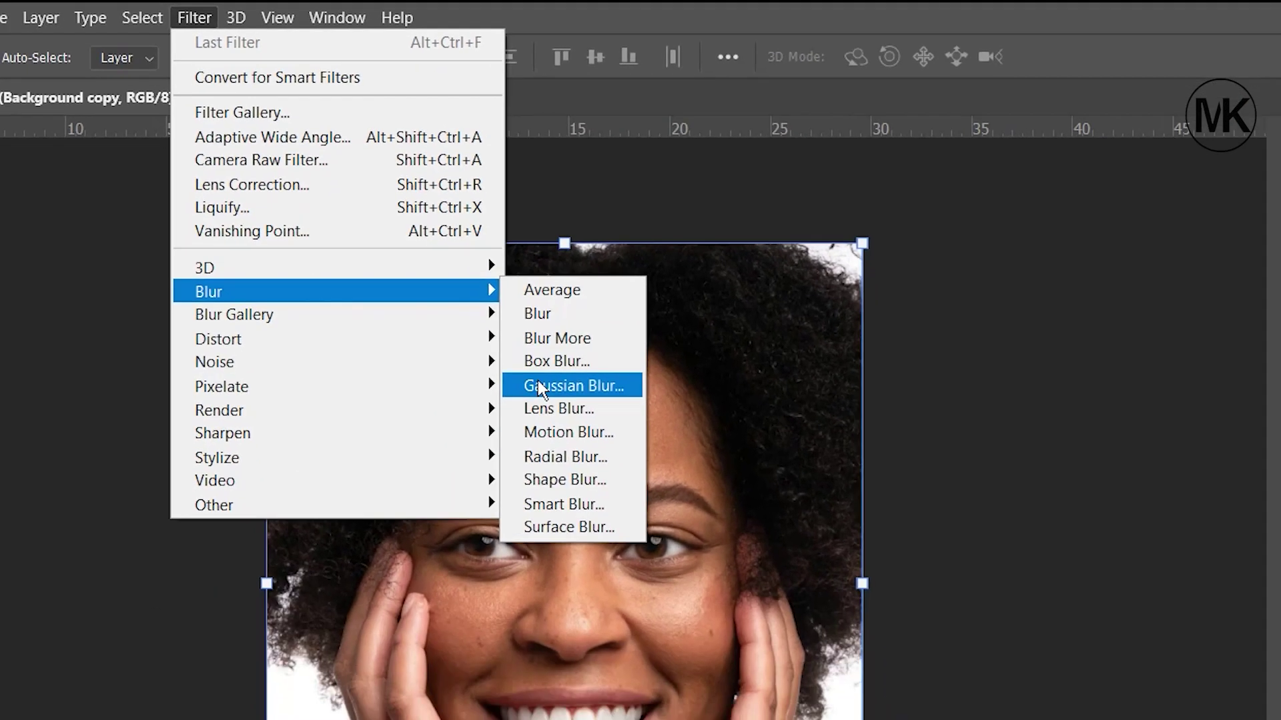
- Apply a Gaussian Blur of about 13.9 pixels radius to the Background copy layer
left_click(627, 475)
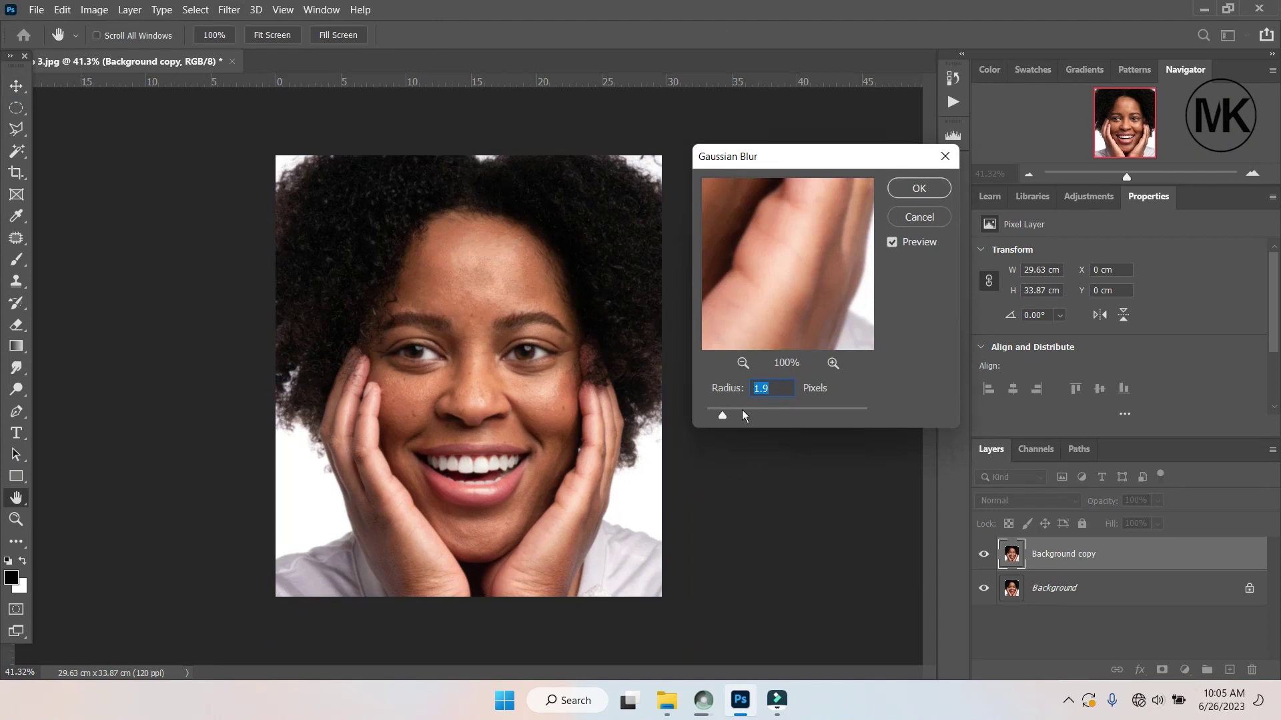
left_click_drag(737, 412, 774, 413)
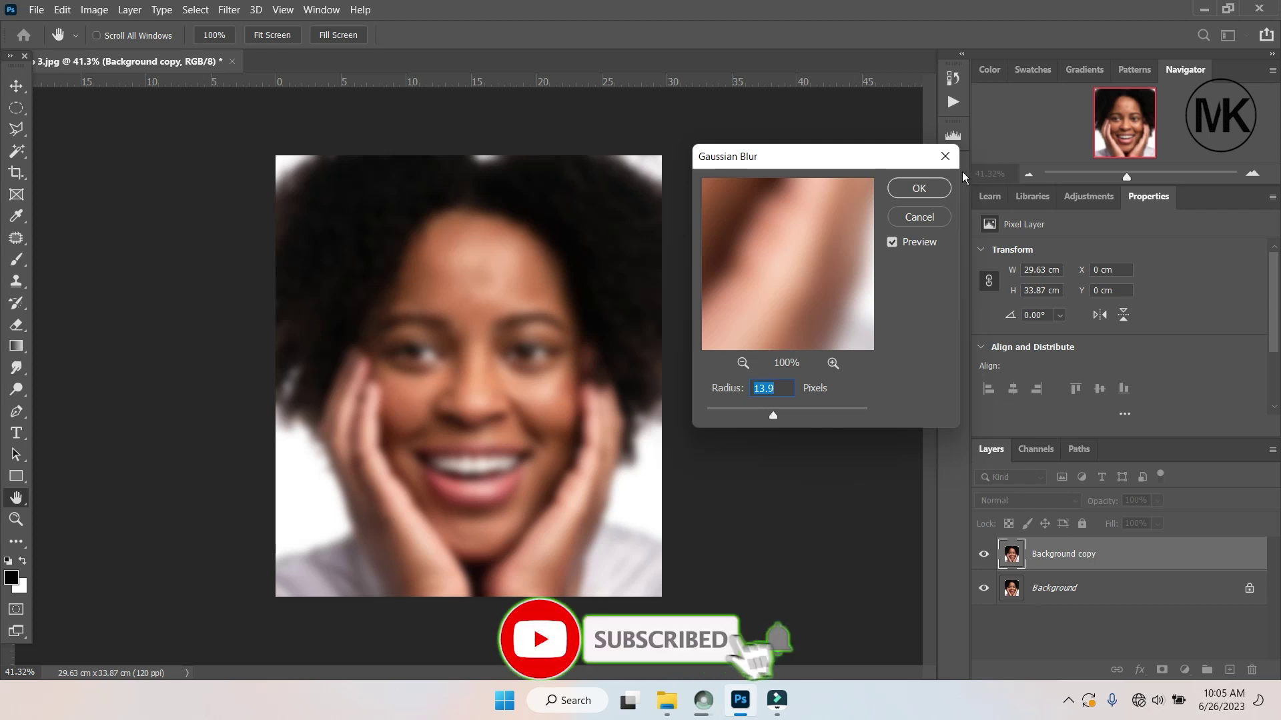
left_click(919, 188)
- Add a Hide All black mask to the blurred copy and zoom in on the forehead
key("v")
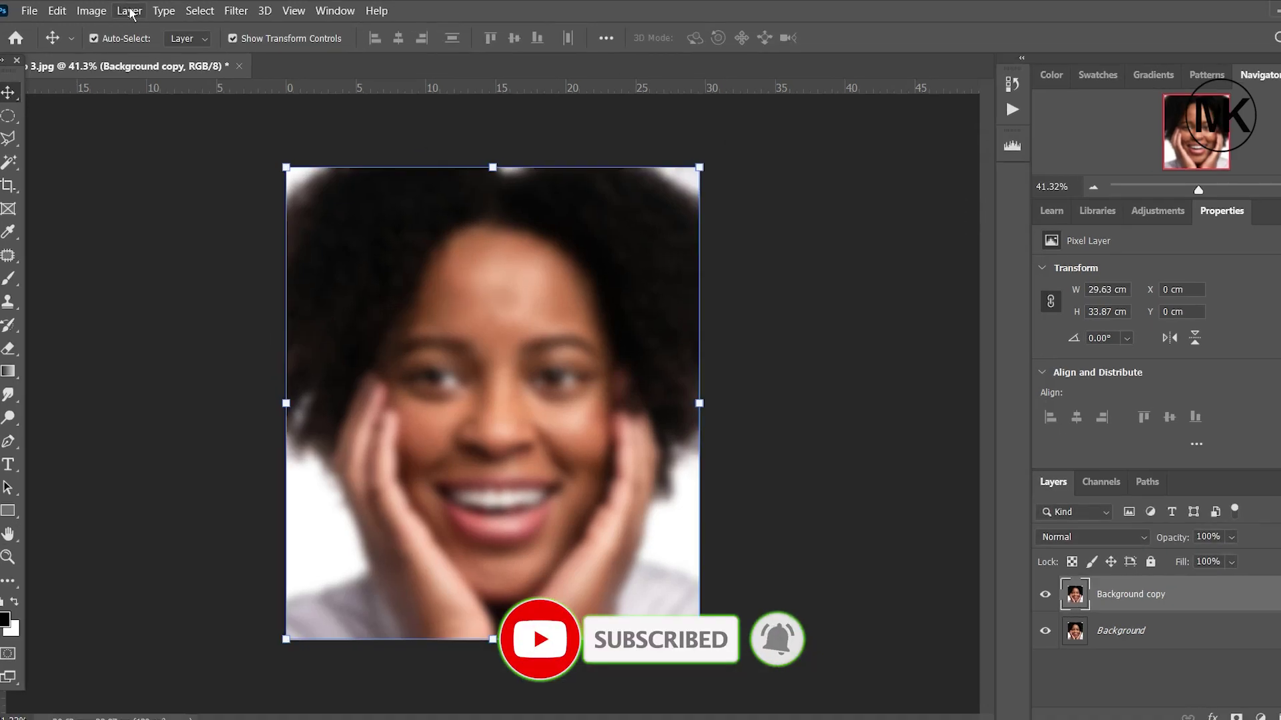
left_click(130, 11)
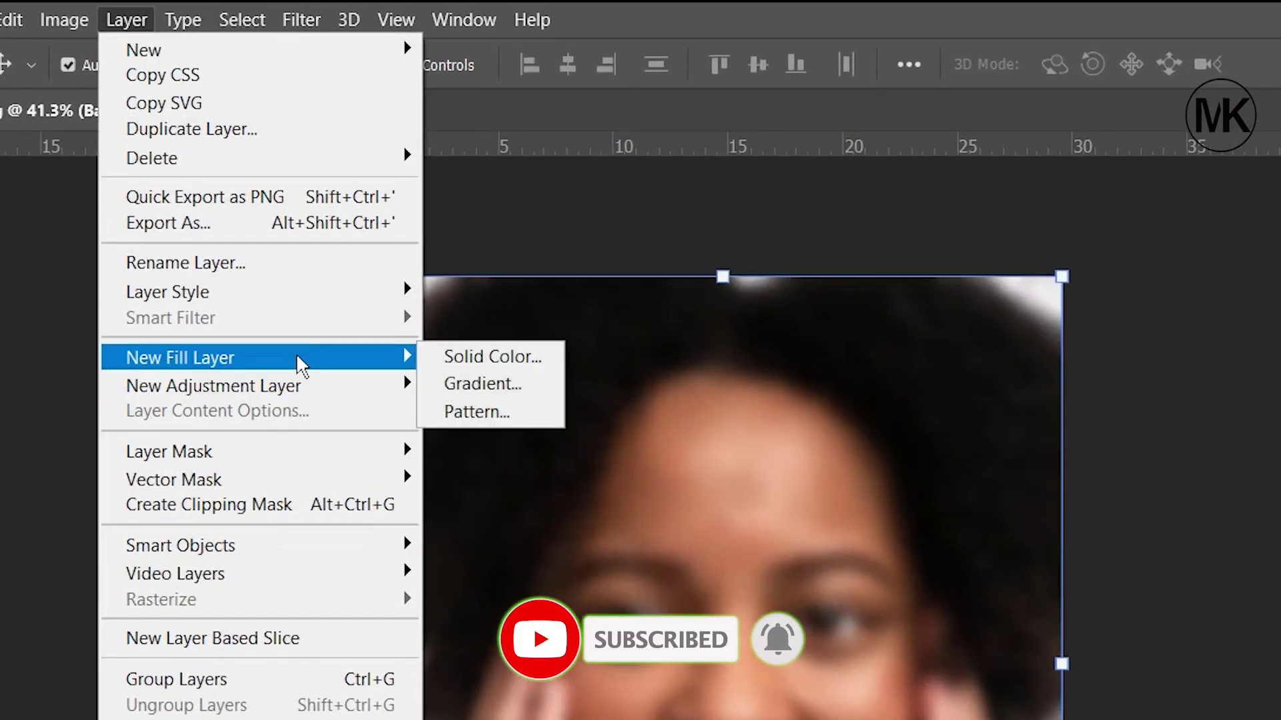
mouse_move(168, 451)
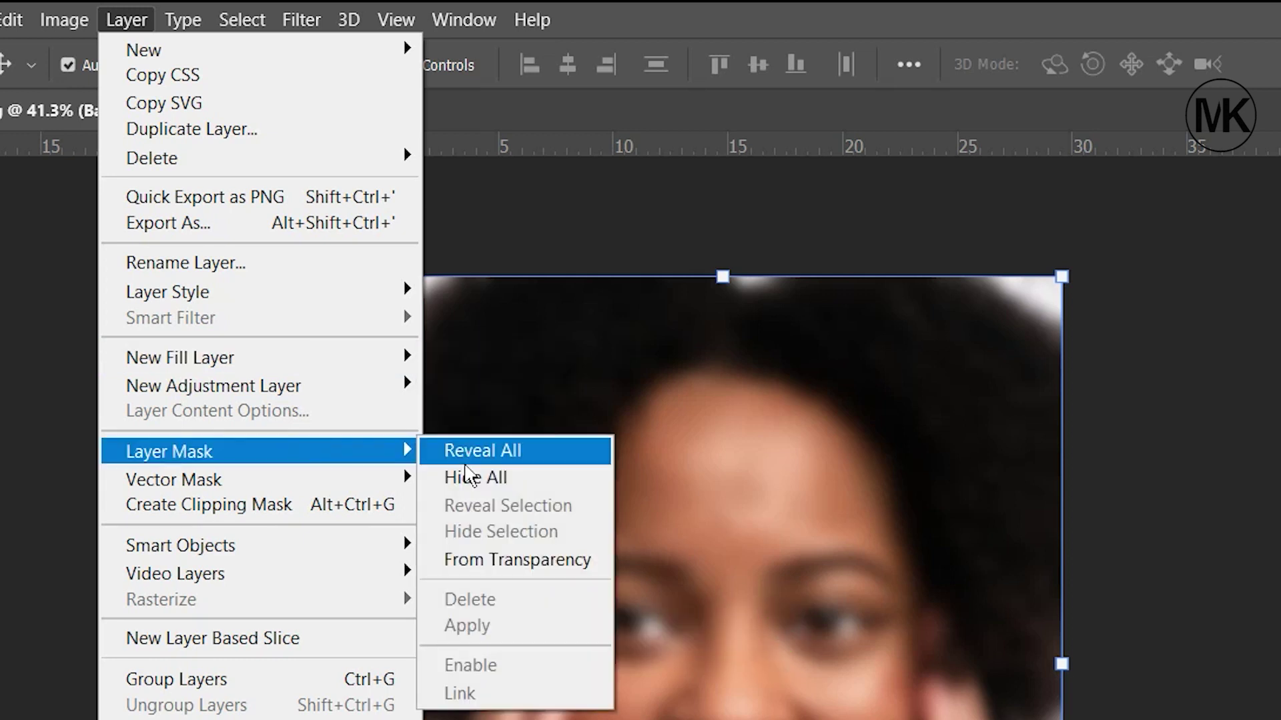
left_click(469, 479)
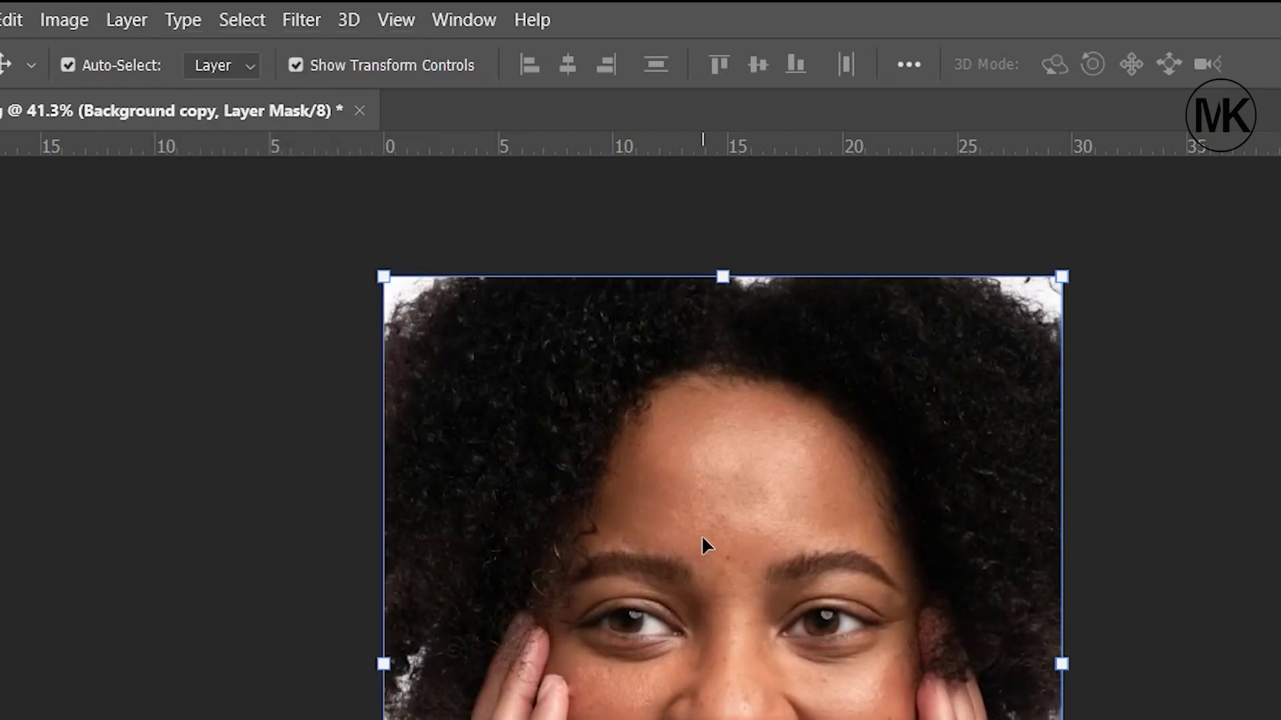
scroll(702, 535, "up", 3)
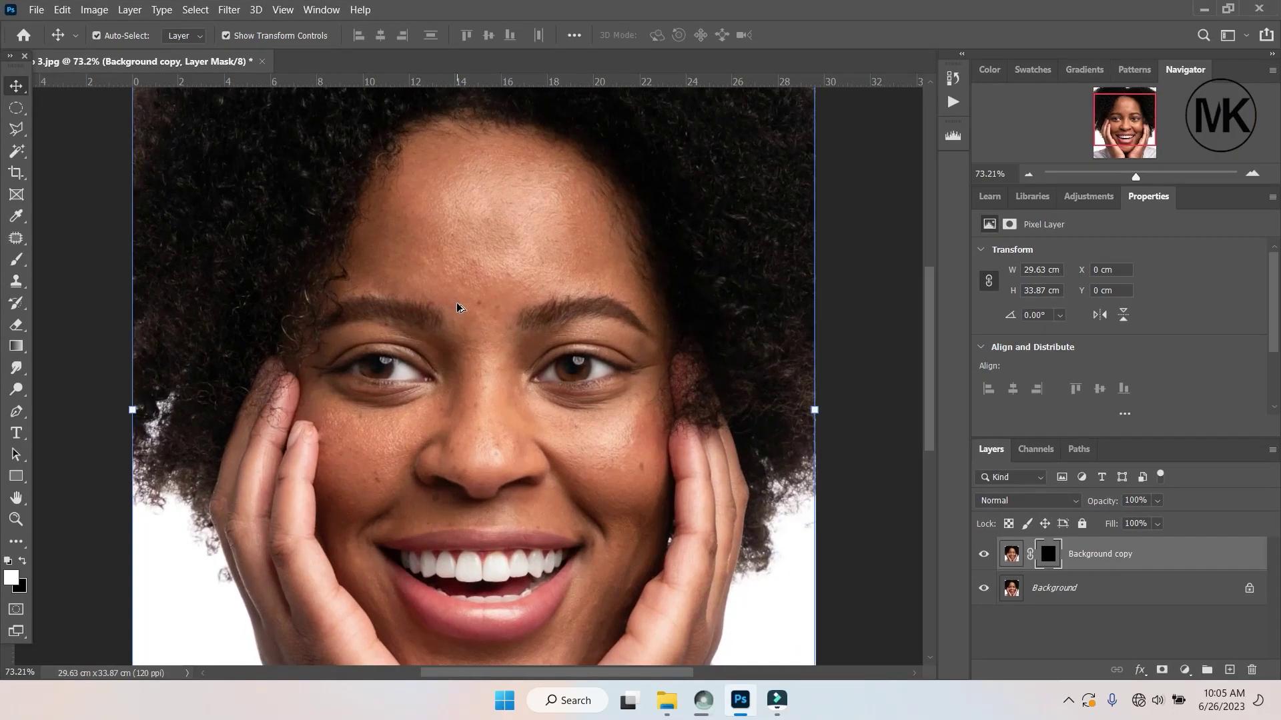
scroll(456, 307, "up", 1)
scroll(456, 307, "up", 1)
scroll(456, 307, "up", 2)
scroll(542, 294, "up", 1)
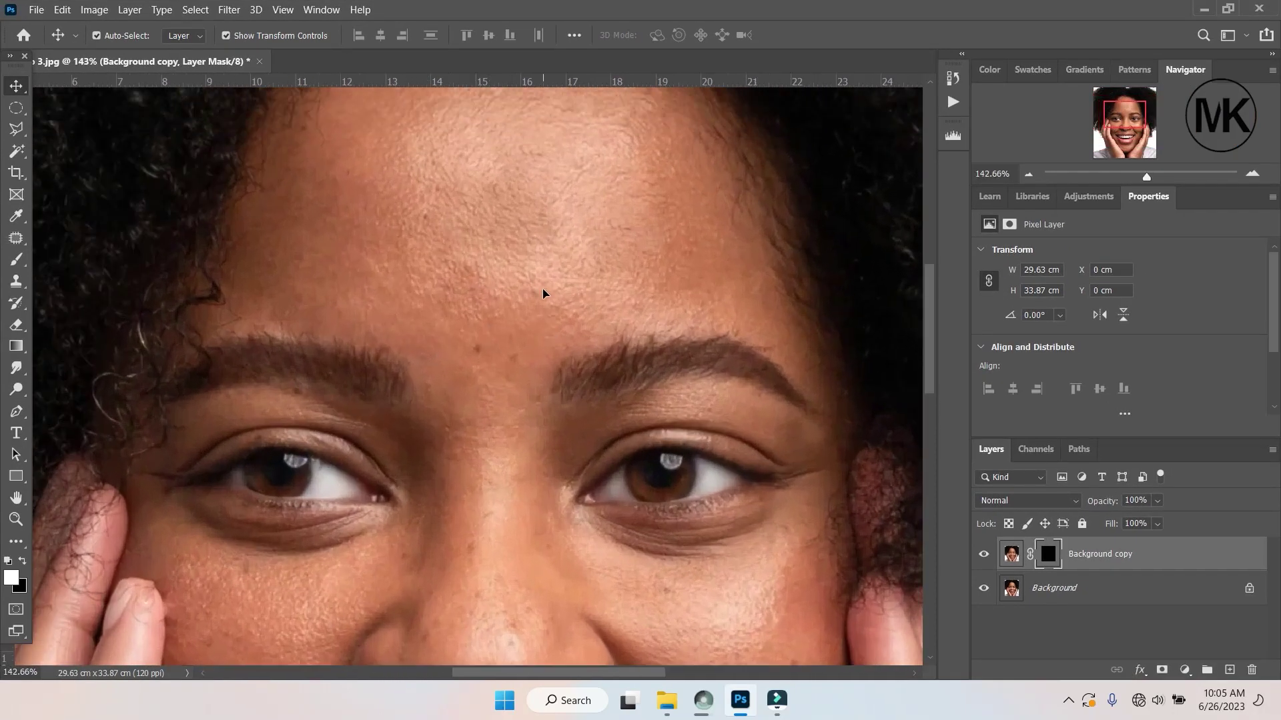
scroll(542, 293, "up", 2)
scroll(544, 293, "up", 1)
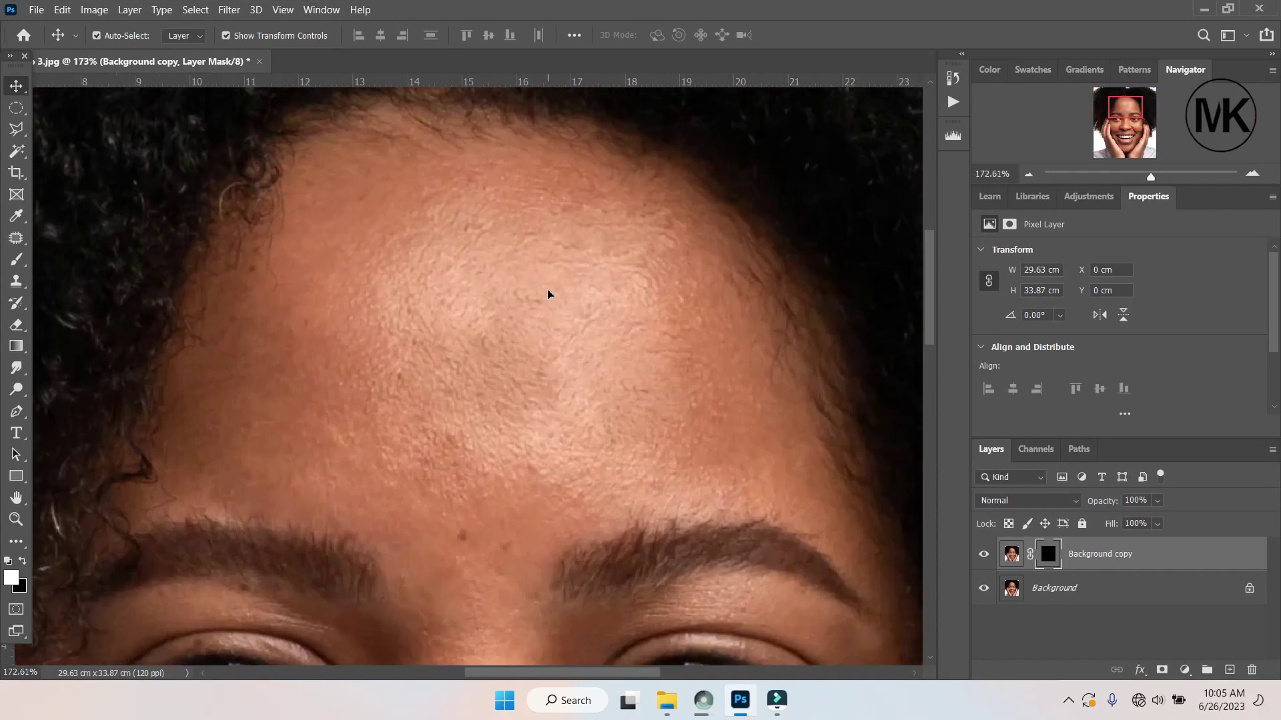
- Set up a soft 0%-hardness brush and paint the blur onto the forehead skin
left_click(26, 264)
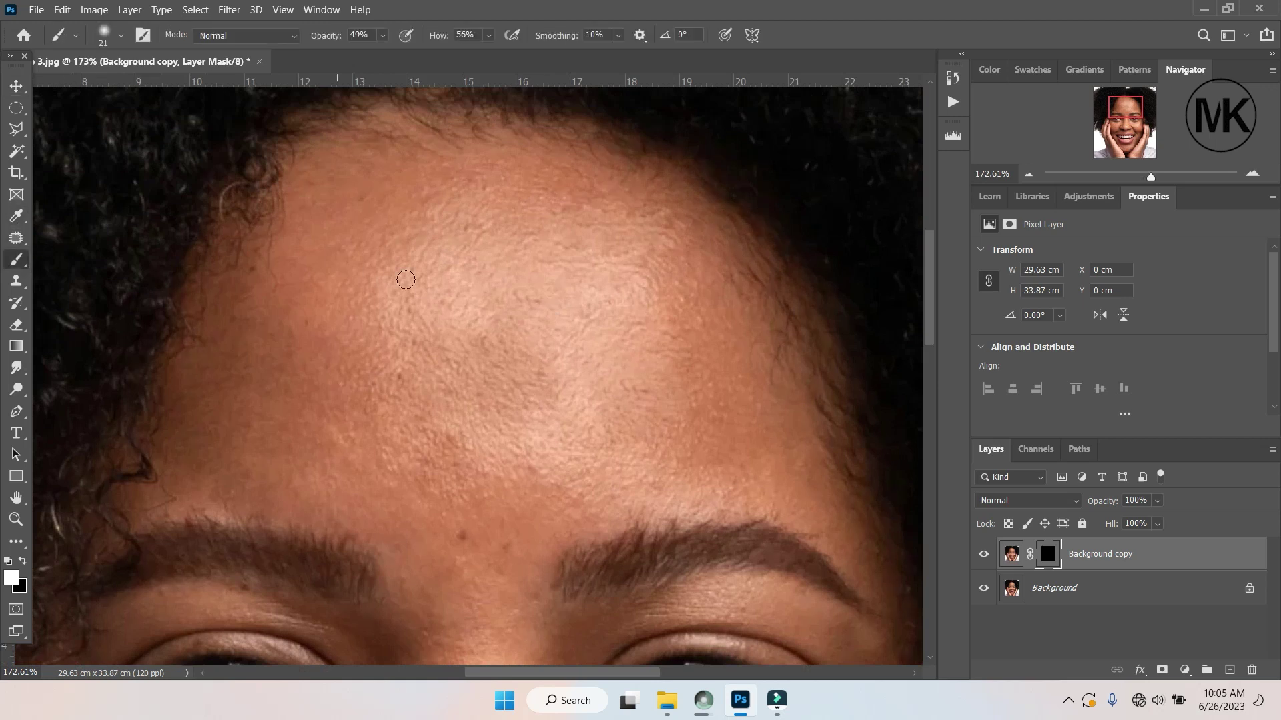
right_click(421, 267)
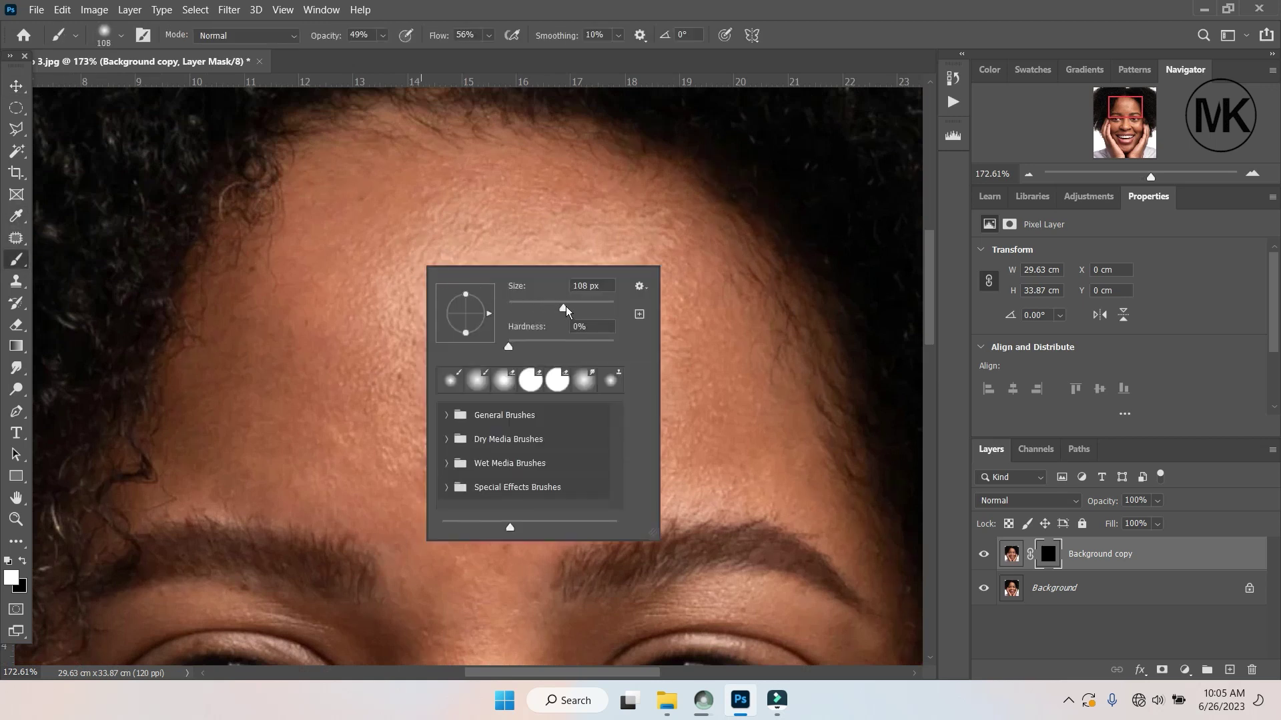
left_click(457, 238)
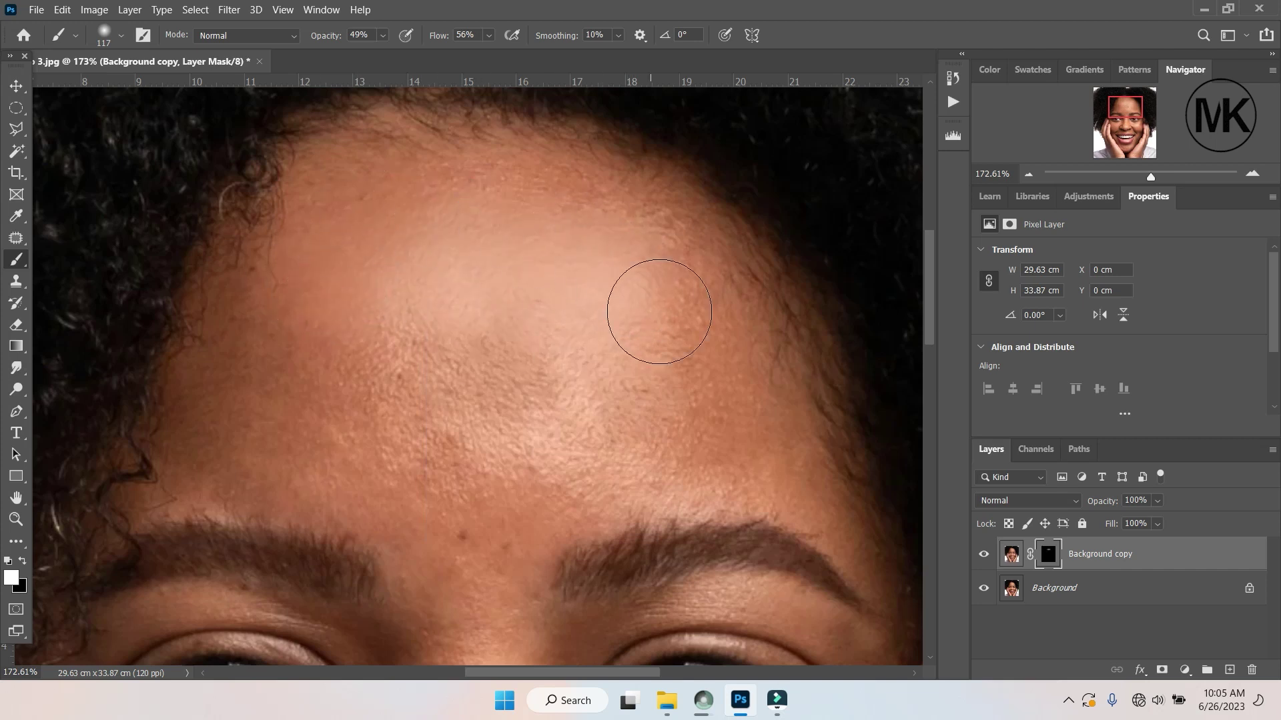
scroll(658, 309, "down", 3)
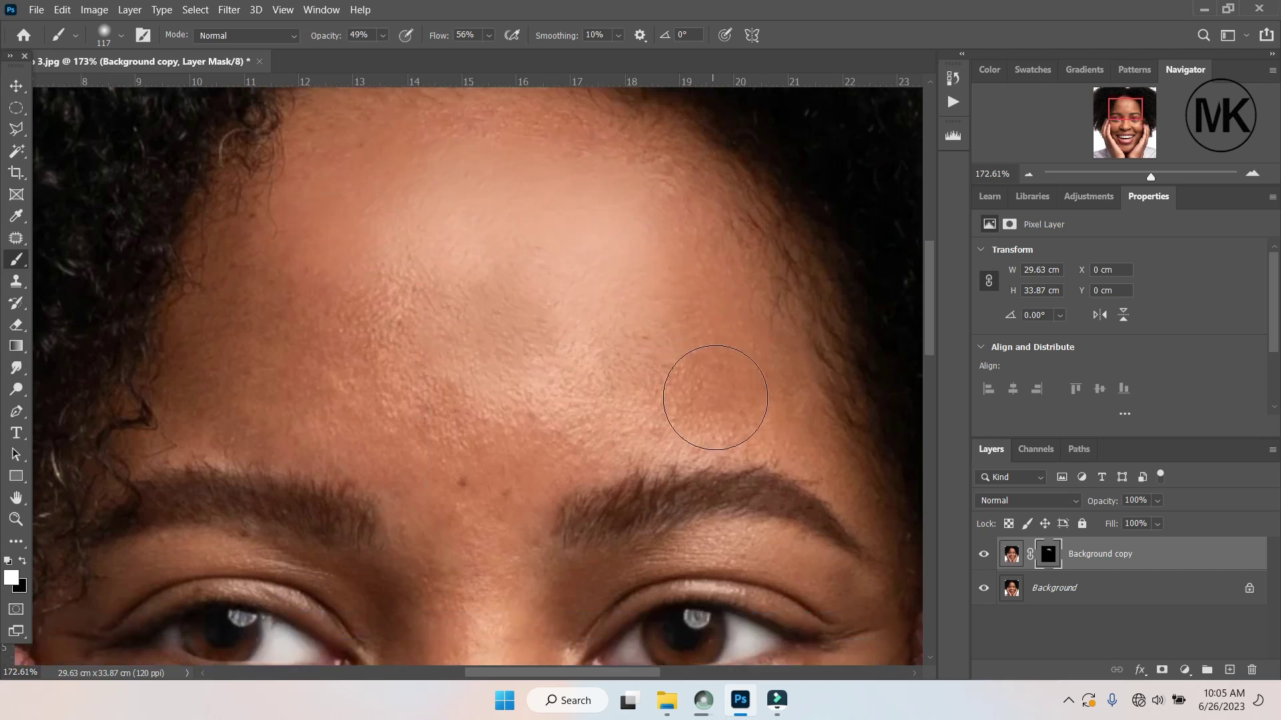
left_click_drag(507, 398, 645, 347)
- Zoom and pan the view across the right cheek, lips and chin
scroll(427, 341, "up", 2)
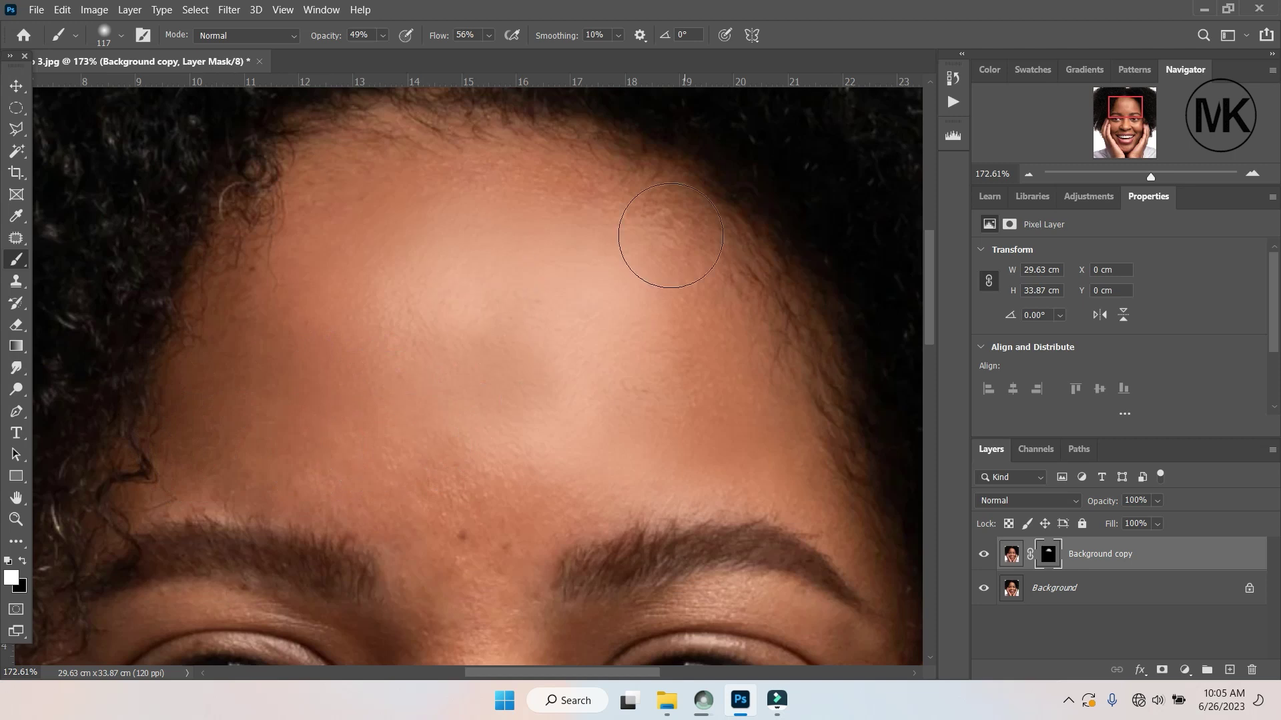
scroll(547, 220, "up", 1)
scroll(733, 347, "down", 2)
scroll(594, 394, "down", 2)
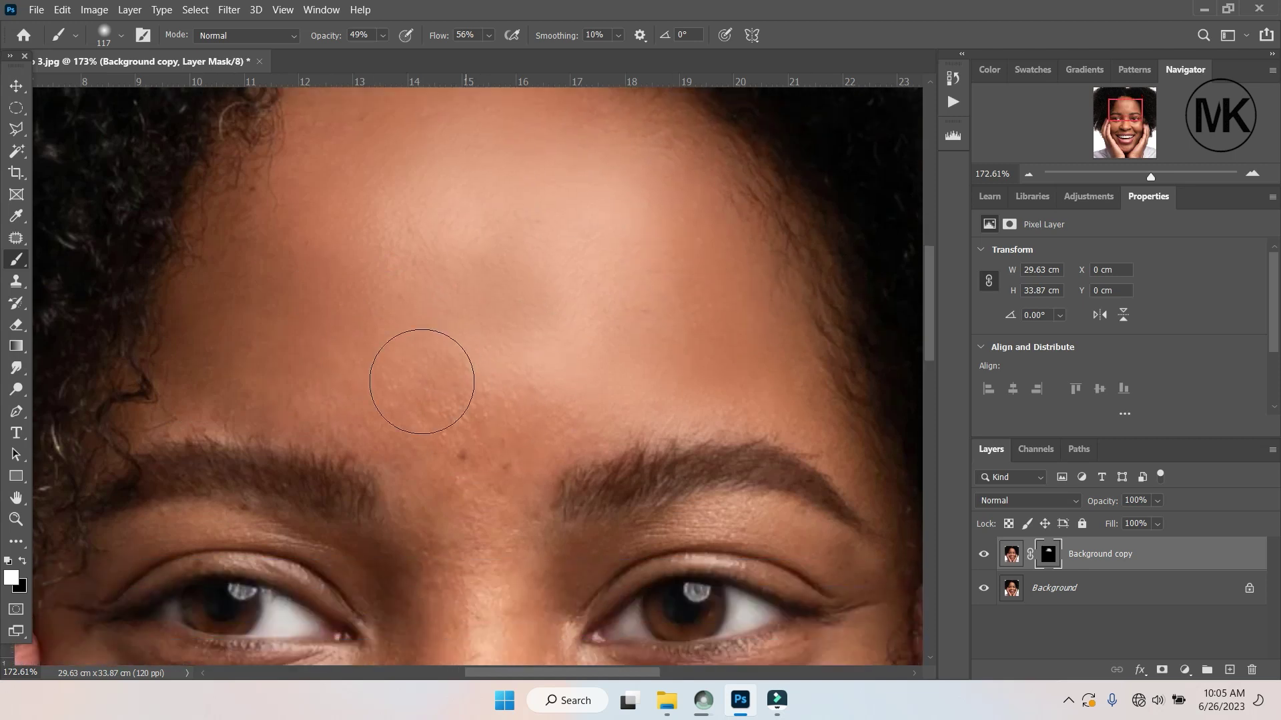
scroll(237, 320, "up", 2)
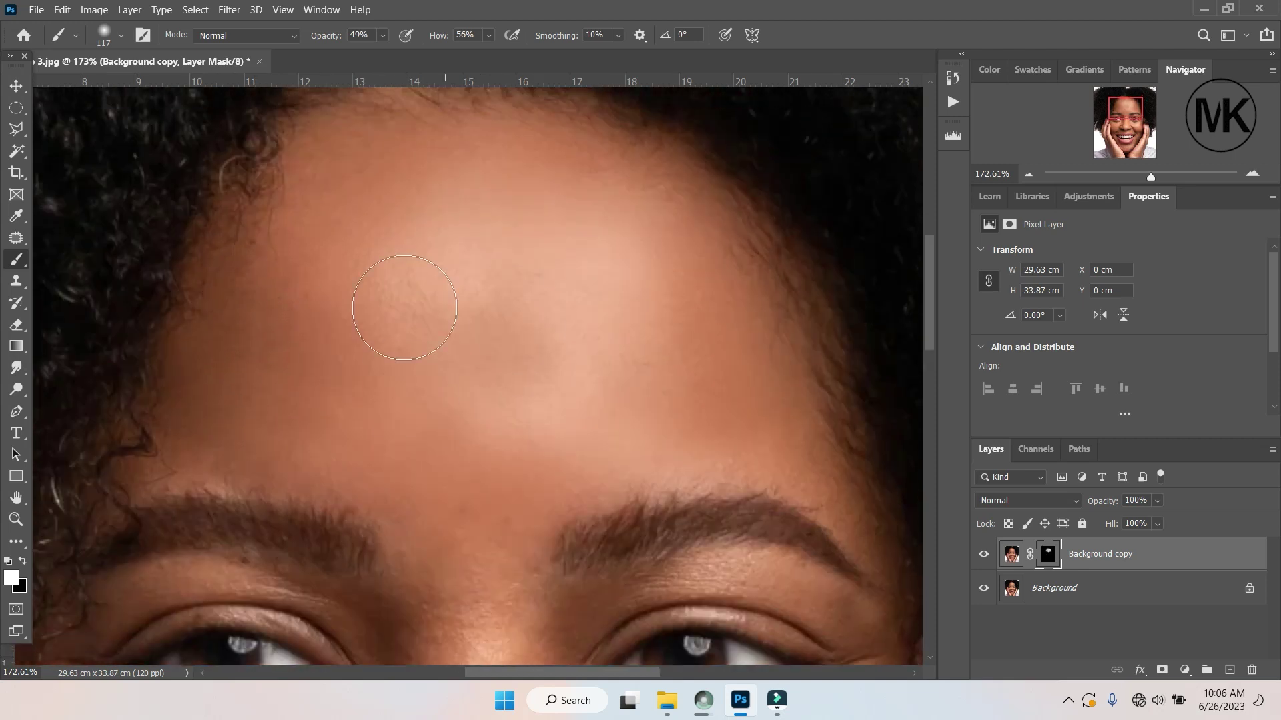
scroll(714, 338, "down", 2)
scroll(507, 360, "down", 3)
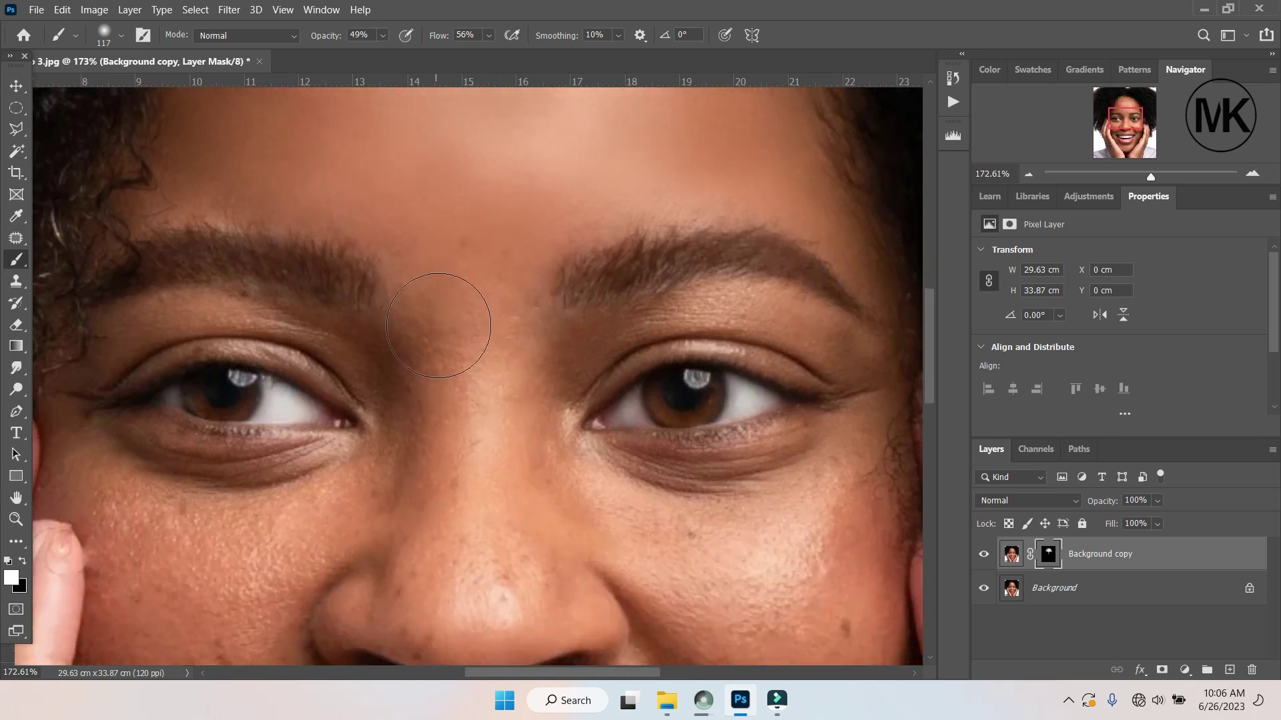
mouse_move(700, 570)
left_mouse_down()
mouse_move(483, 387)
mouse_move(586, 564)
left_mouse_up()
scroll(521, 387, "down", 2)
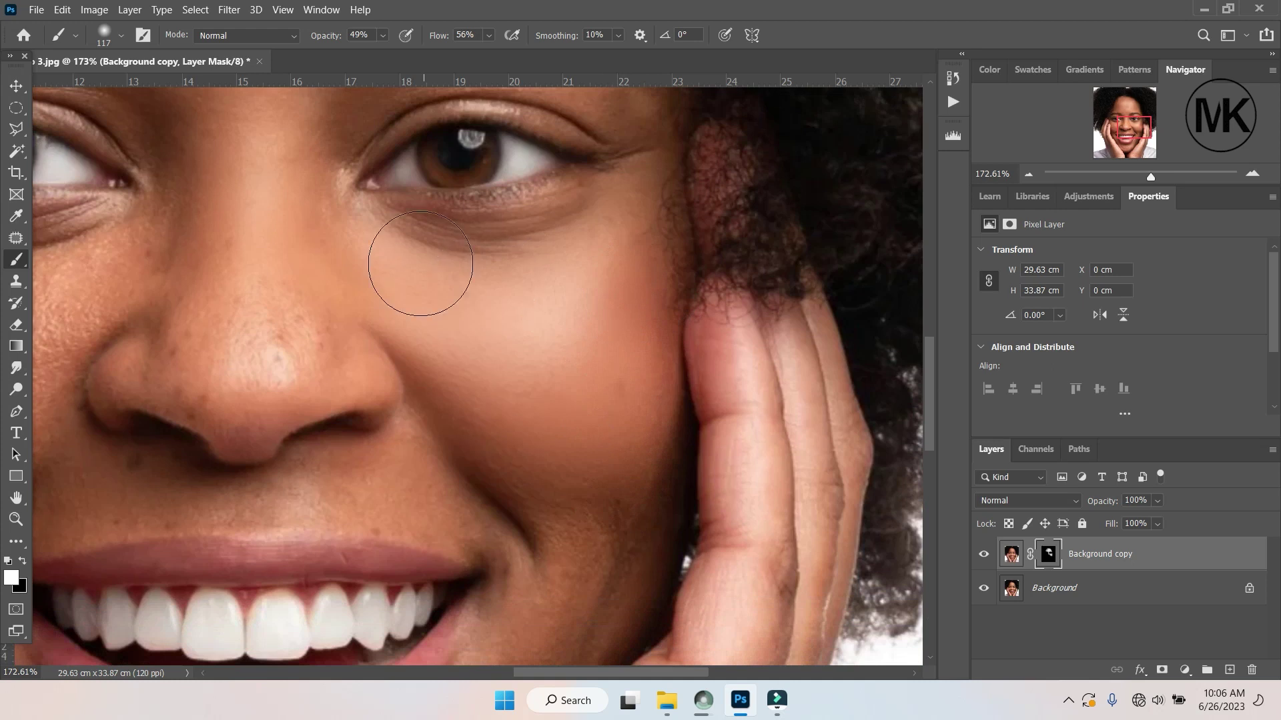
scroll(420, 263, "down", 1)
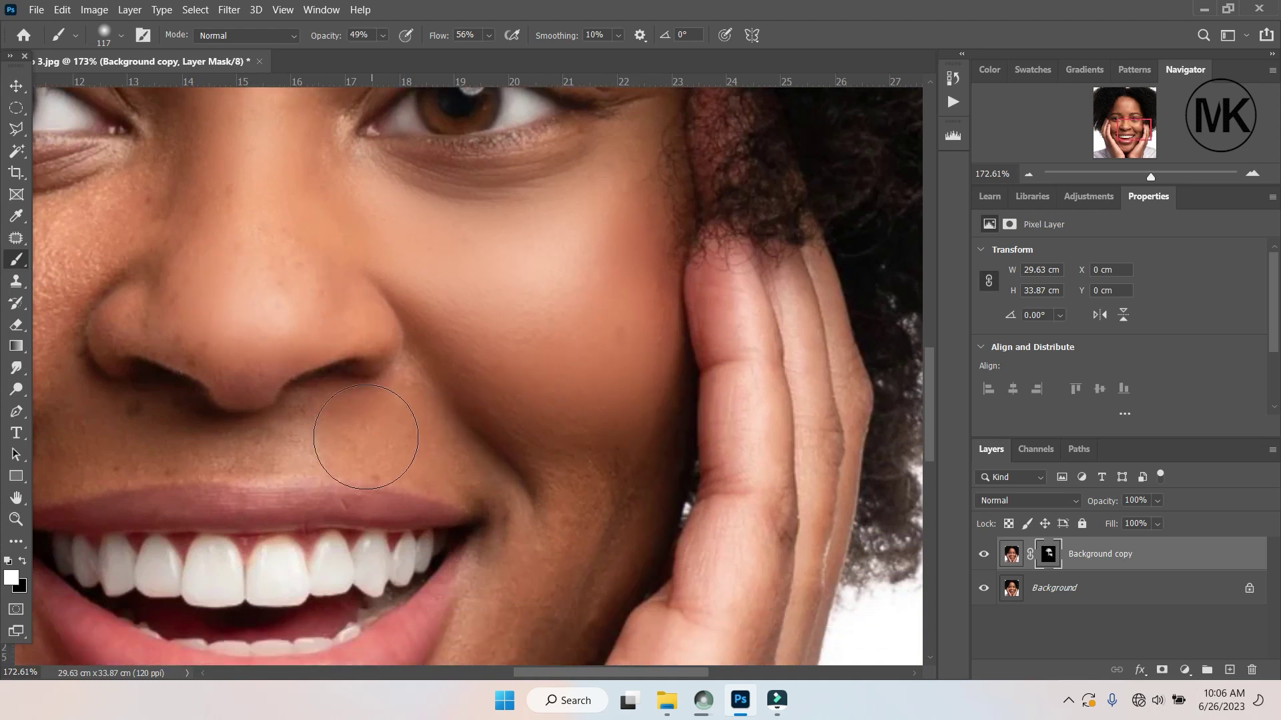
scroll(561, 428, "down", 3)
scroll(458, 509, "down", 3)
scroll(229, 472, "down", 1)
scroll(609, 443, "down", 2)
scroll(262, 393, "up", 1)
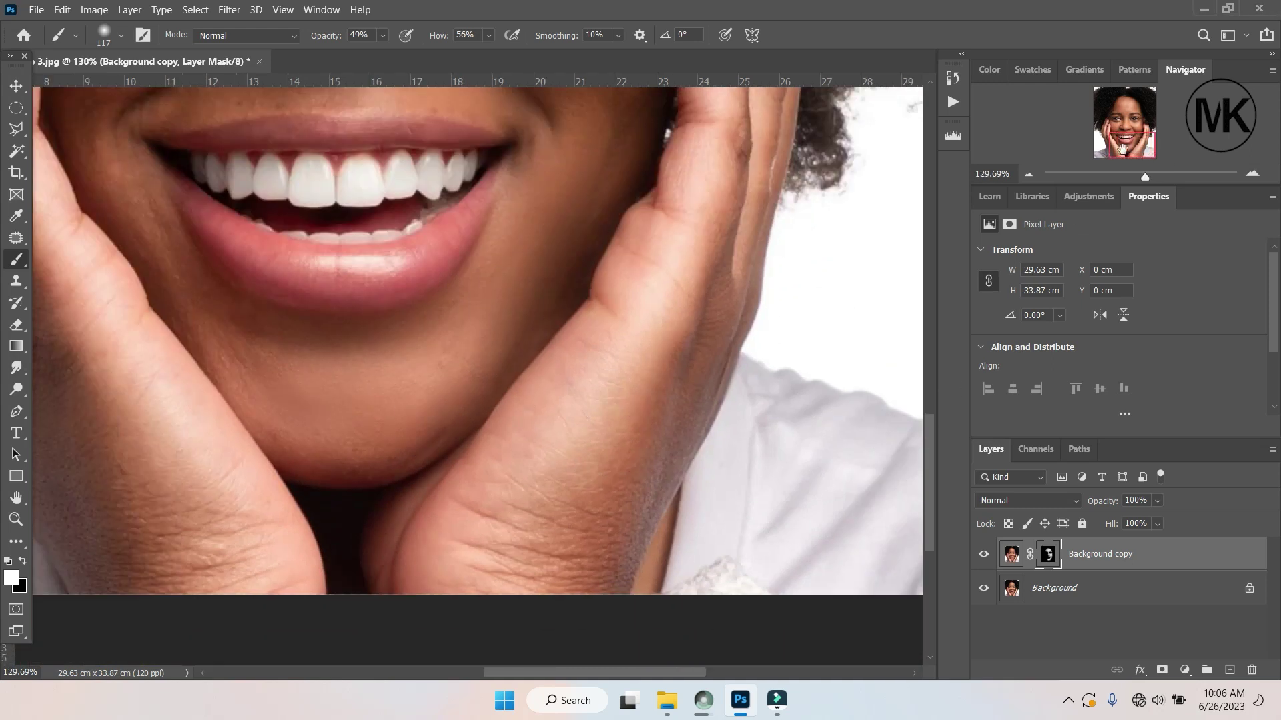
- Bring the eyes and nose into view and shrink the brush from 117 to 56 px
left_click_drag(1122, 148, 1110, 139)
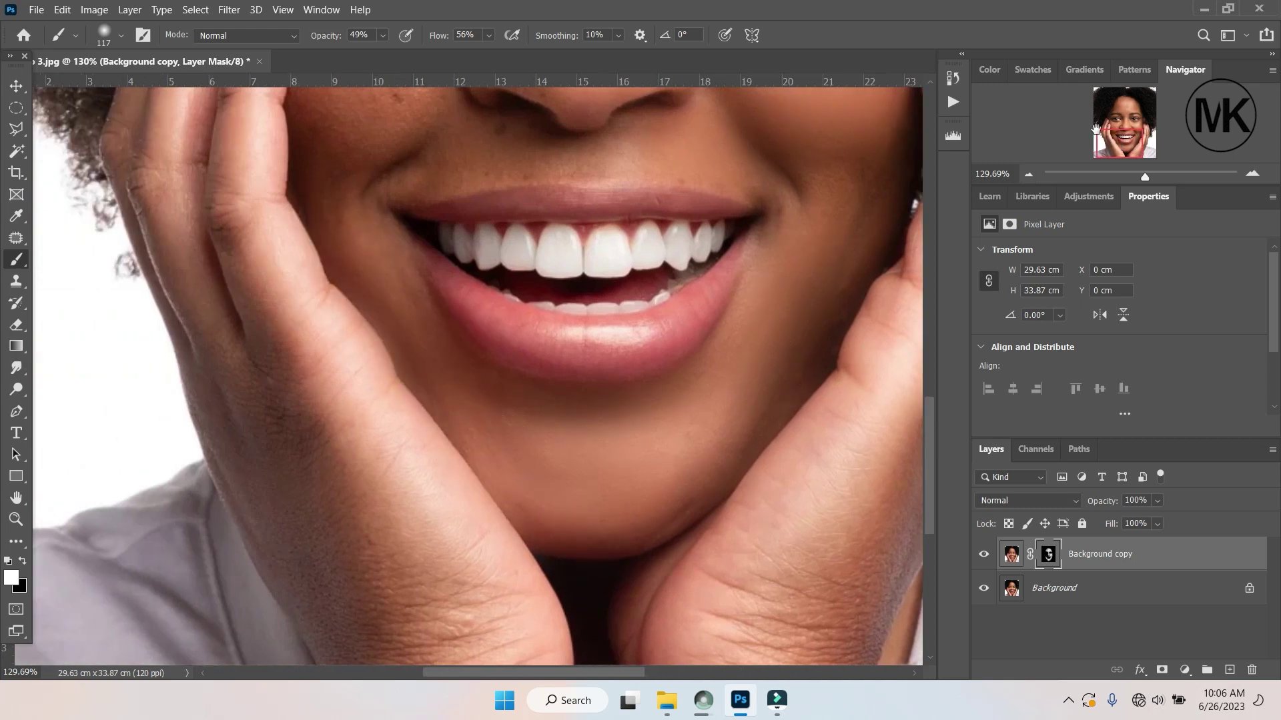
scroll(1096, 129, "up", 2)
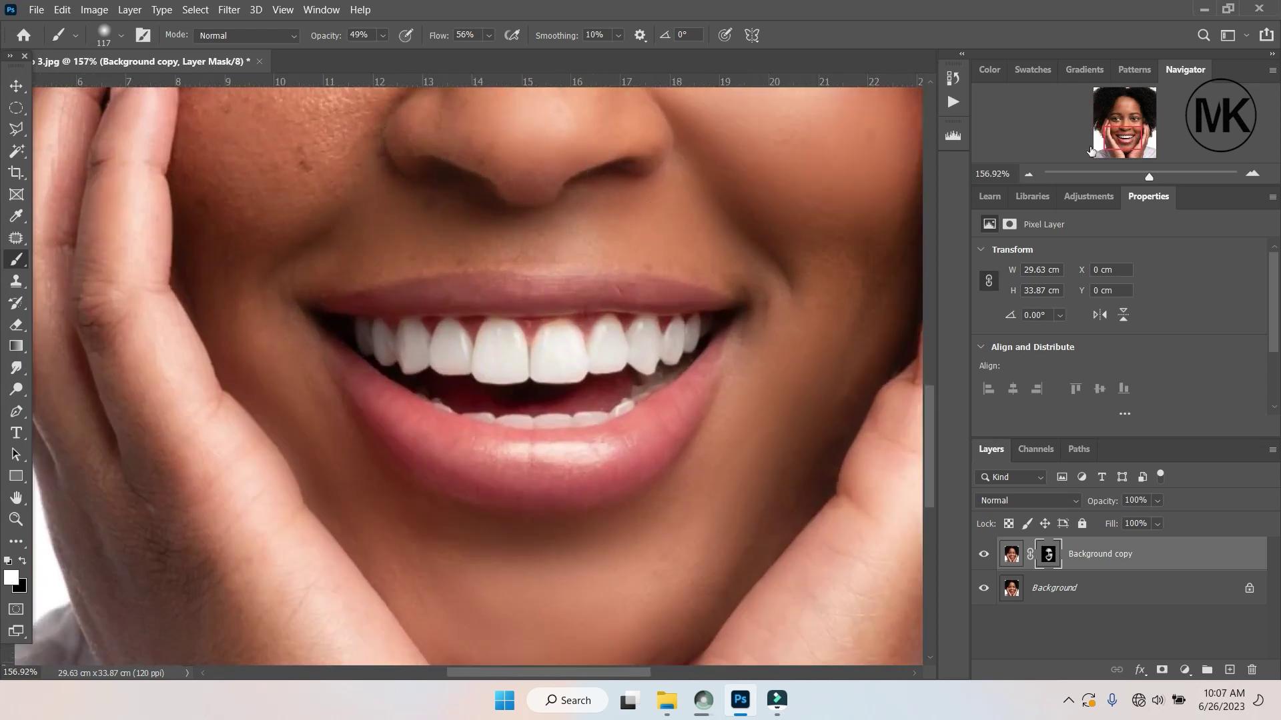
left_click_drag(1090, 151, 1084, 138)
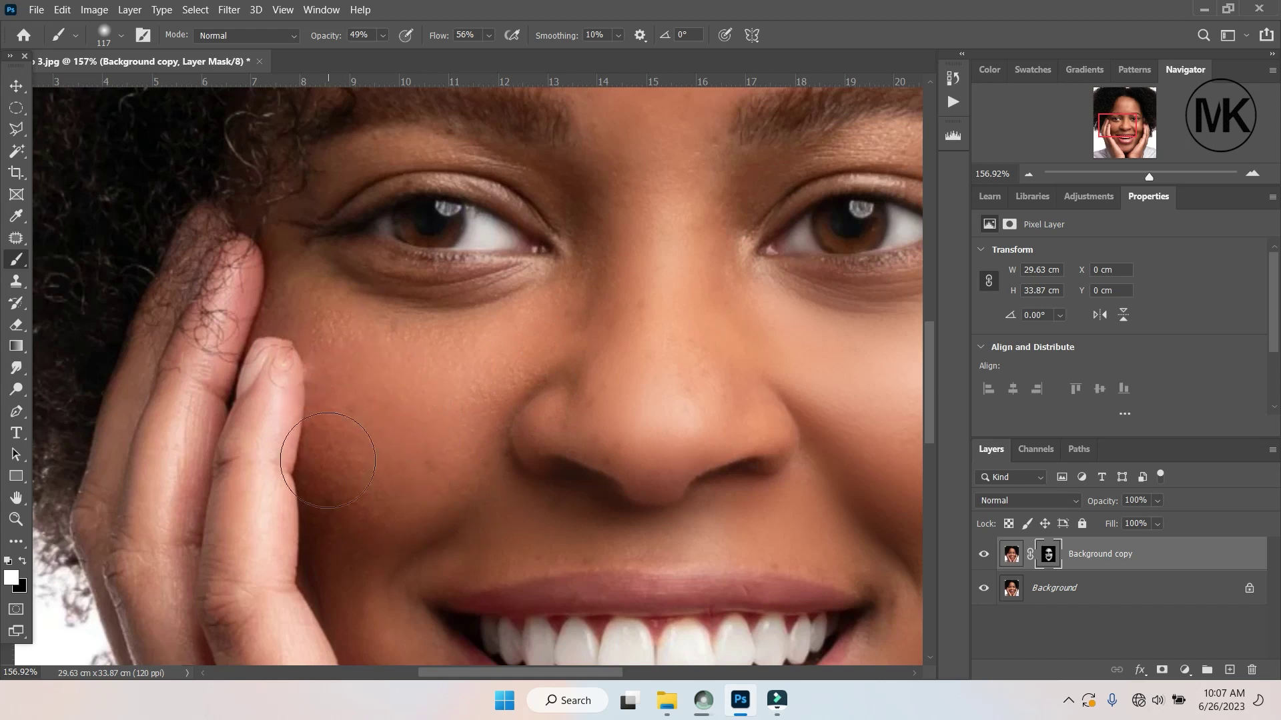
scroll(581, 313, "up", 3)
right_click(581, 313)
left_click_drag(703, 354, 656, 355)
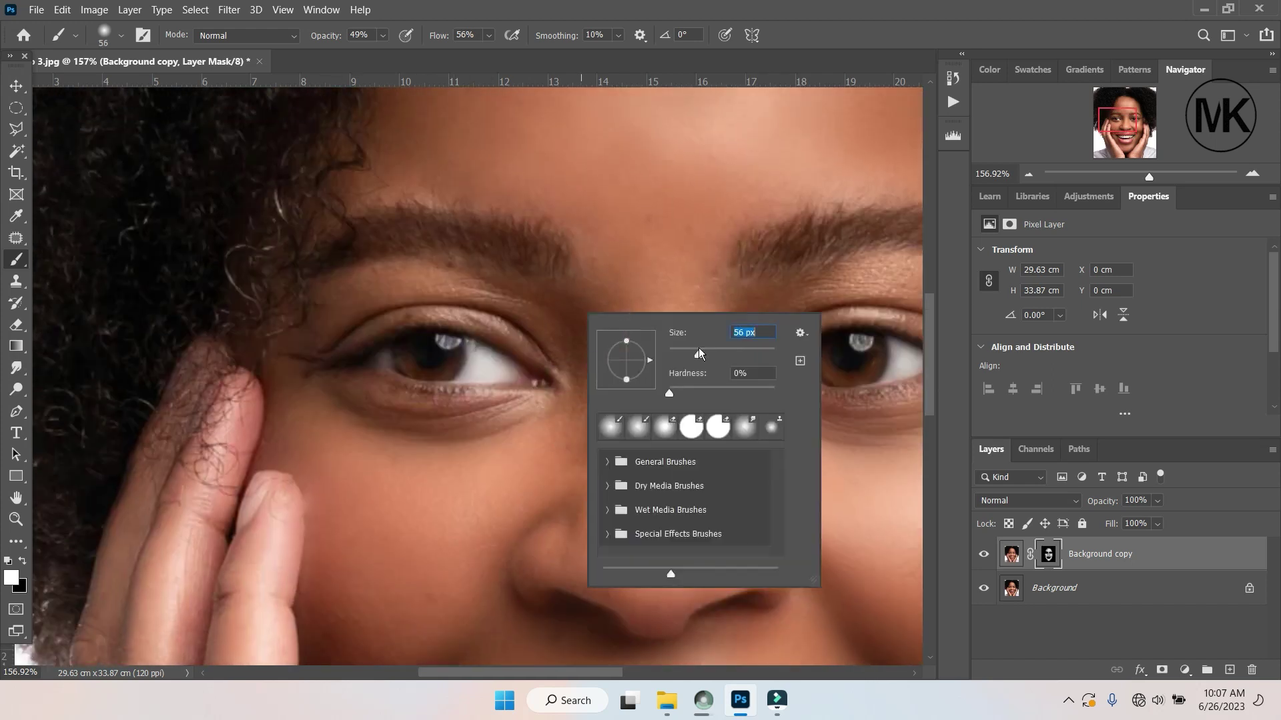
key("Return")
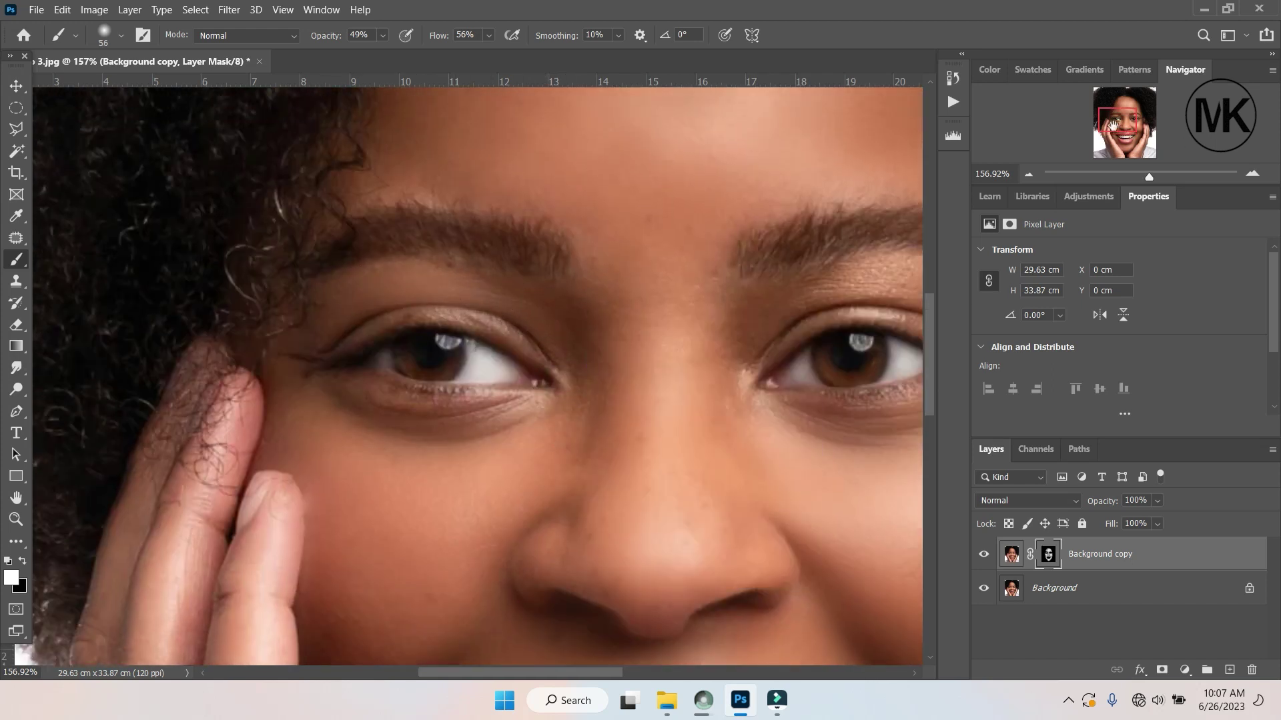
- Move to the right eye and cheek and enlarge the brush to about 89, then 117 px
left_click_drag(1113, 125, 1125, 125)
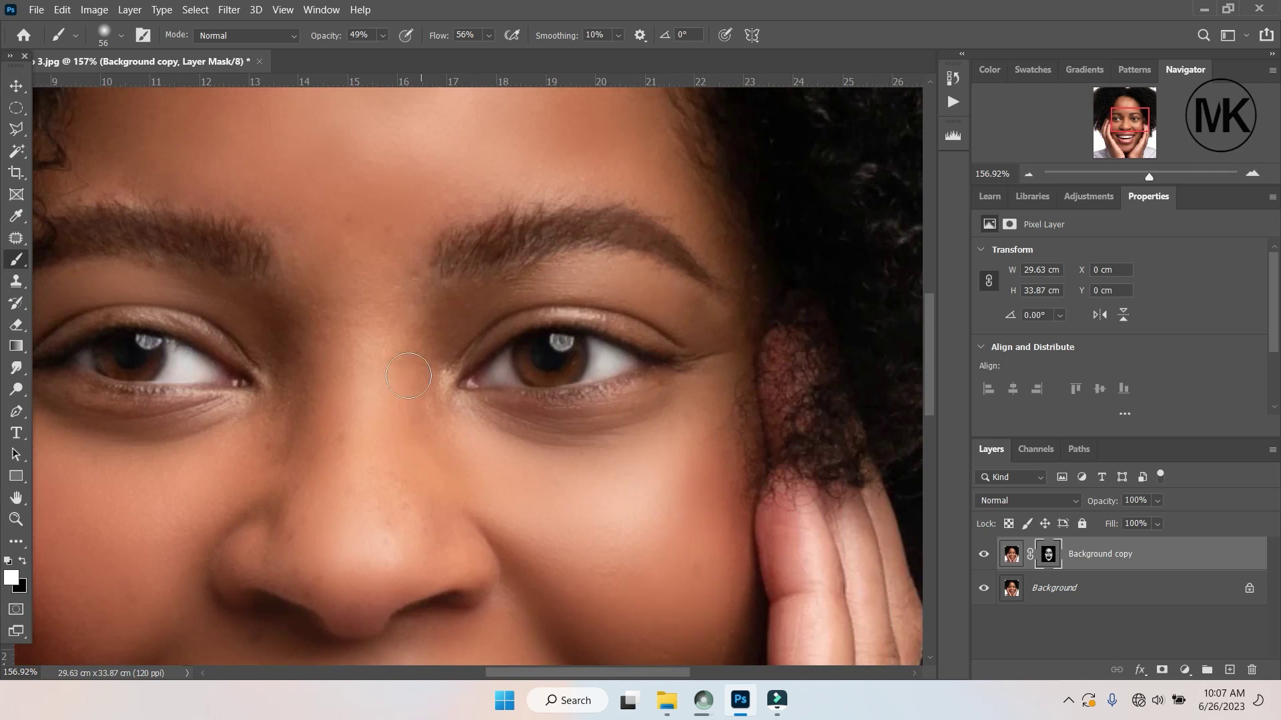
scroll(603, 170, "down", 10)
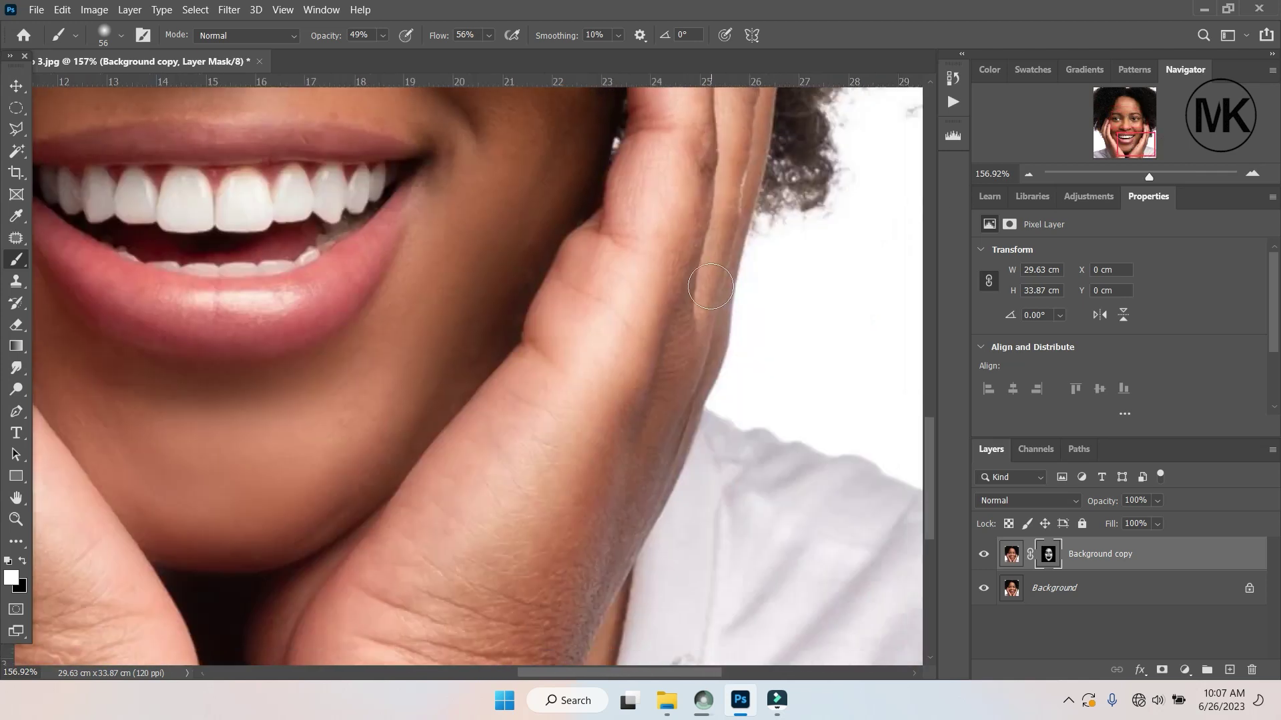
scroll(645, 259, "right", 3)
scroll(645, 259, "down", 3, "alt")
right_click(648, 261)
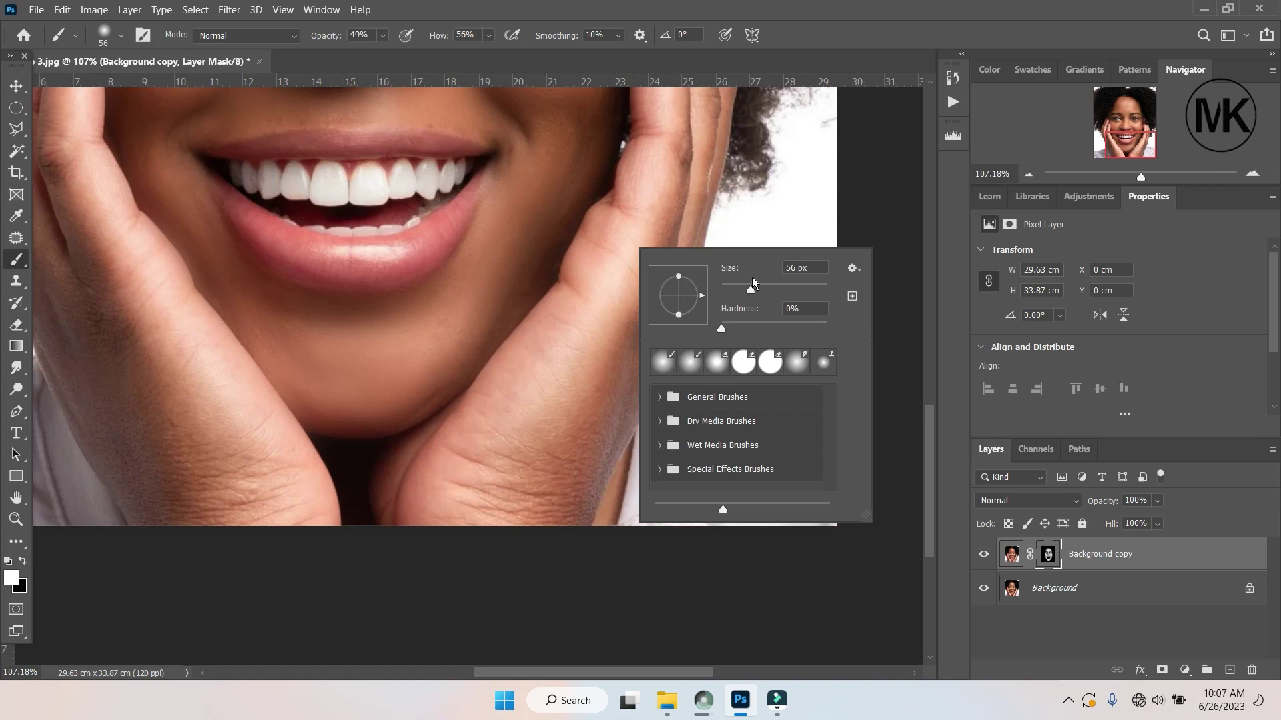
left_click_drag(761, 290, 771, 290)
left_click(542, 352)
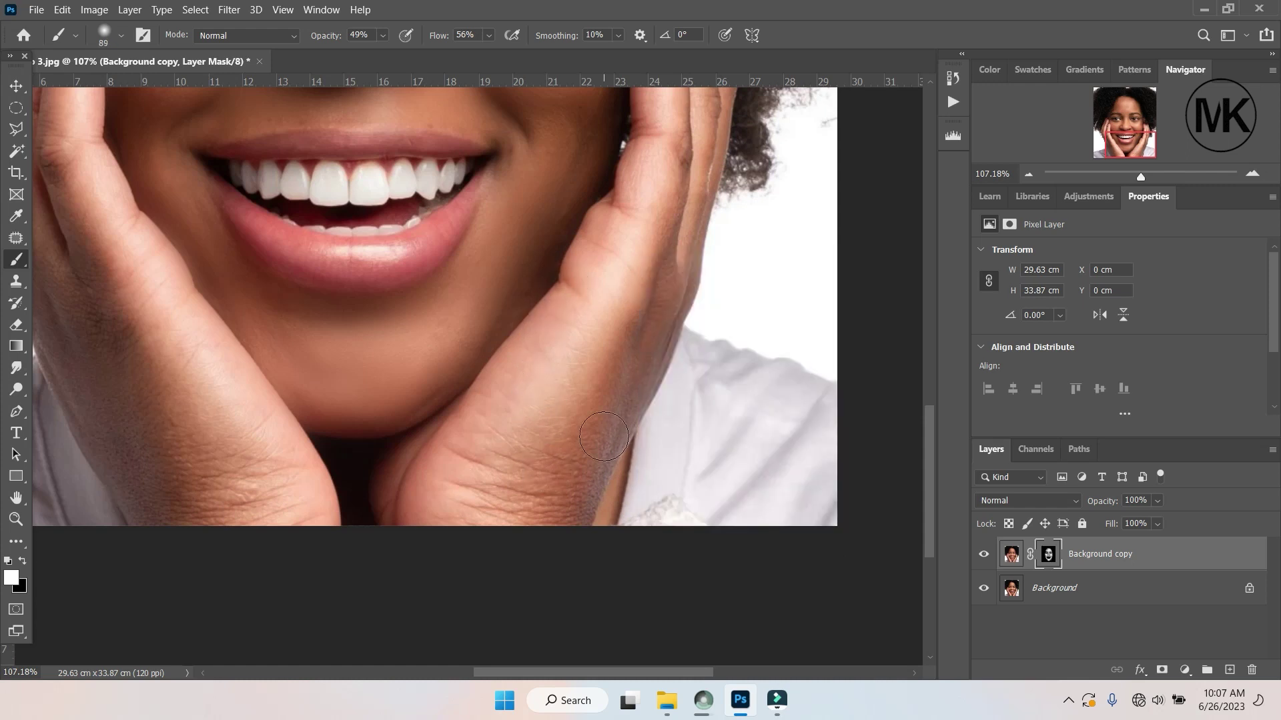
right_click(604, 436)
key("Return")
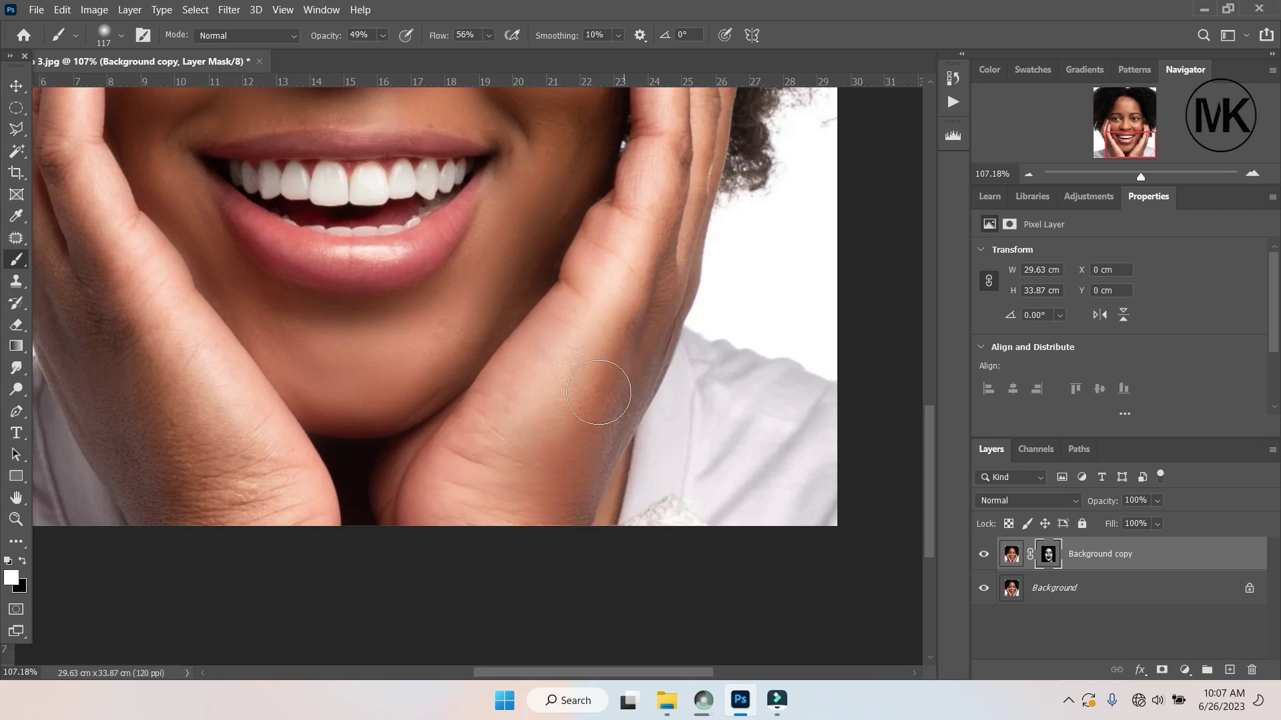
- Paint the softening along the finger's right edge with a 39 px brush
scroll(681, 287, "up", 3)
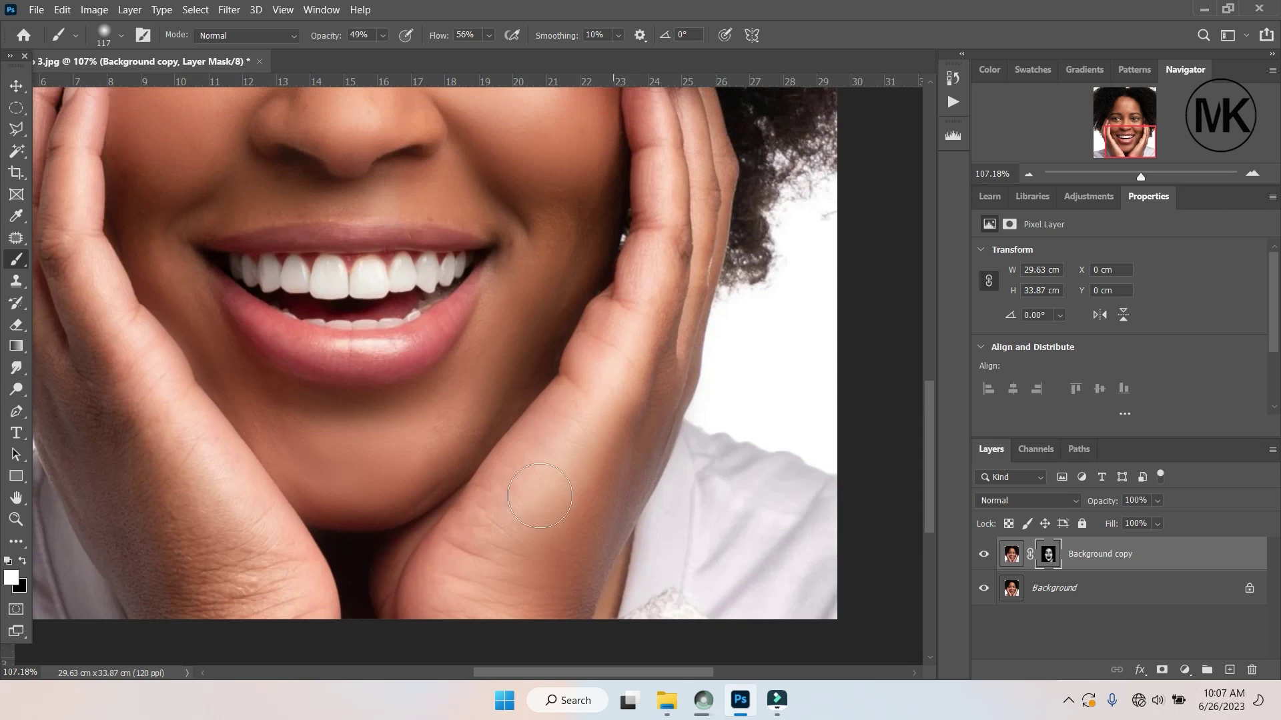
scroll(623, 379, "up", 2)
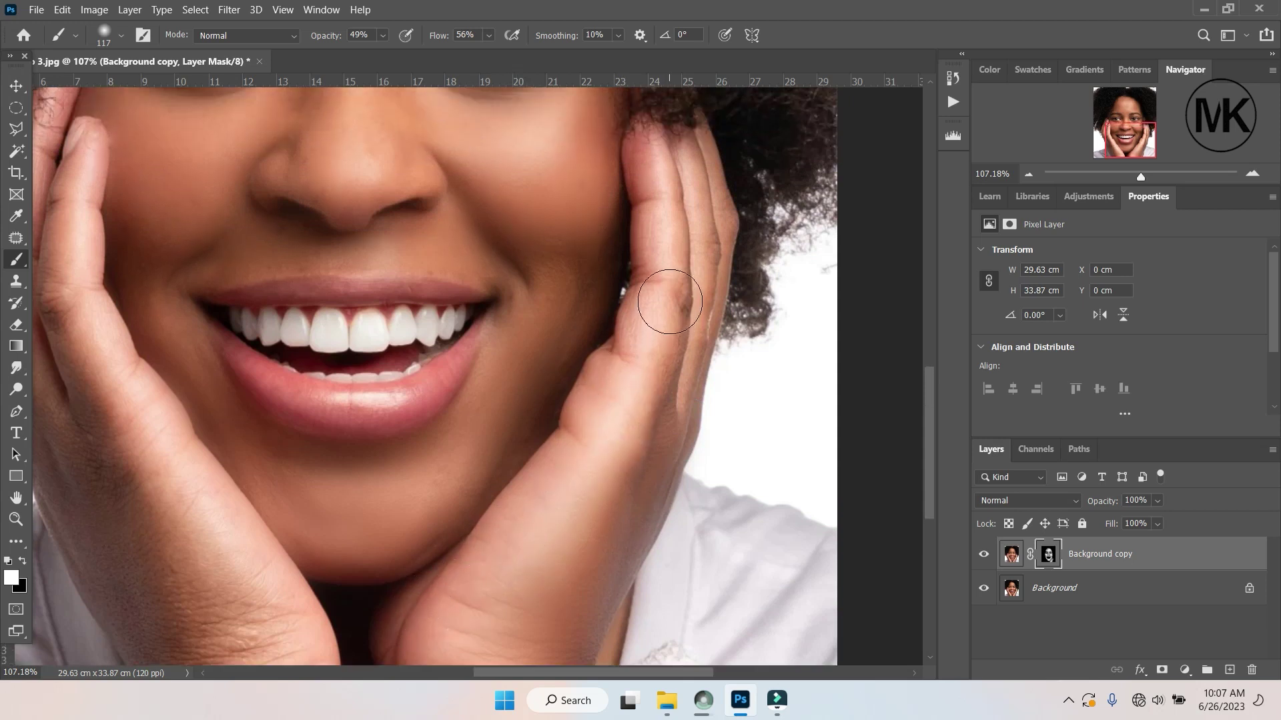
scroll(699, 235, "up", 2)
scroll(687, 239, "up", 2)
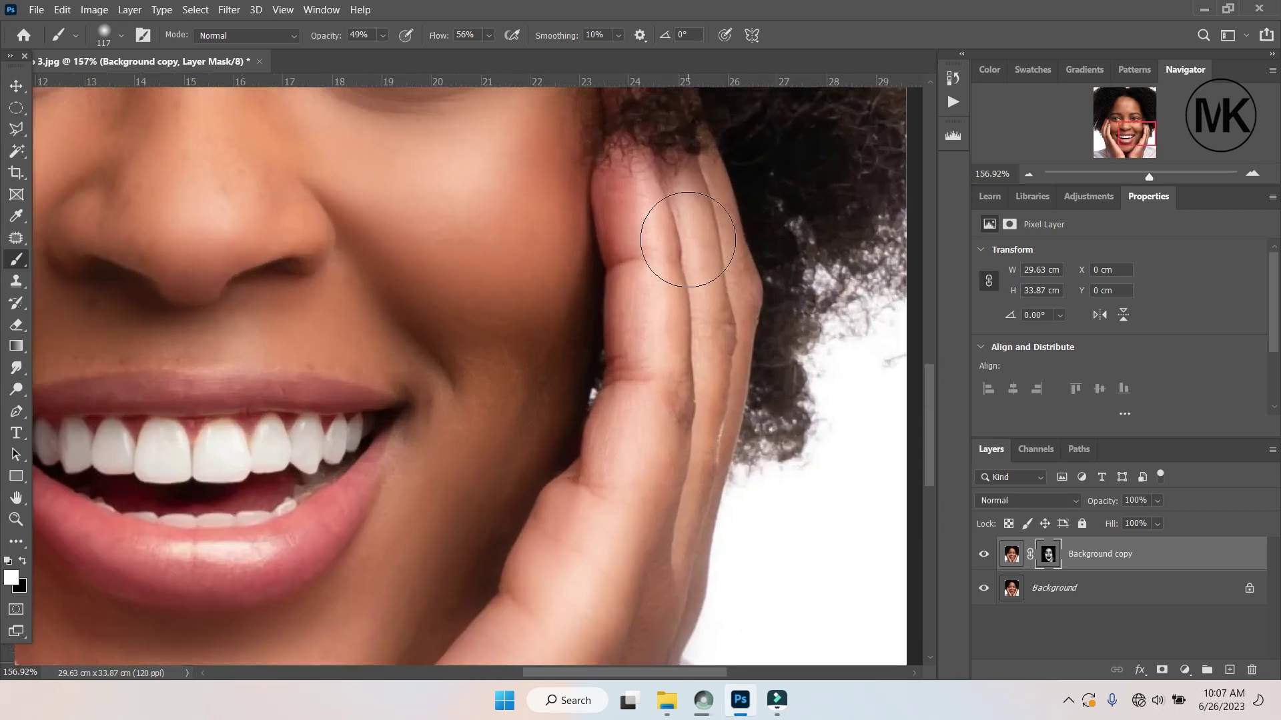
right_click(726, 259)
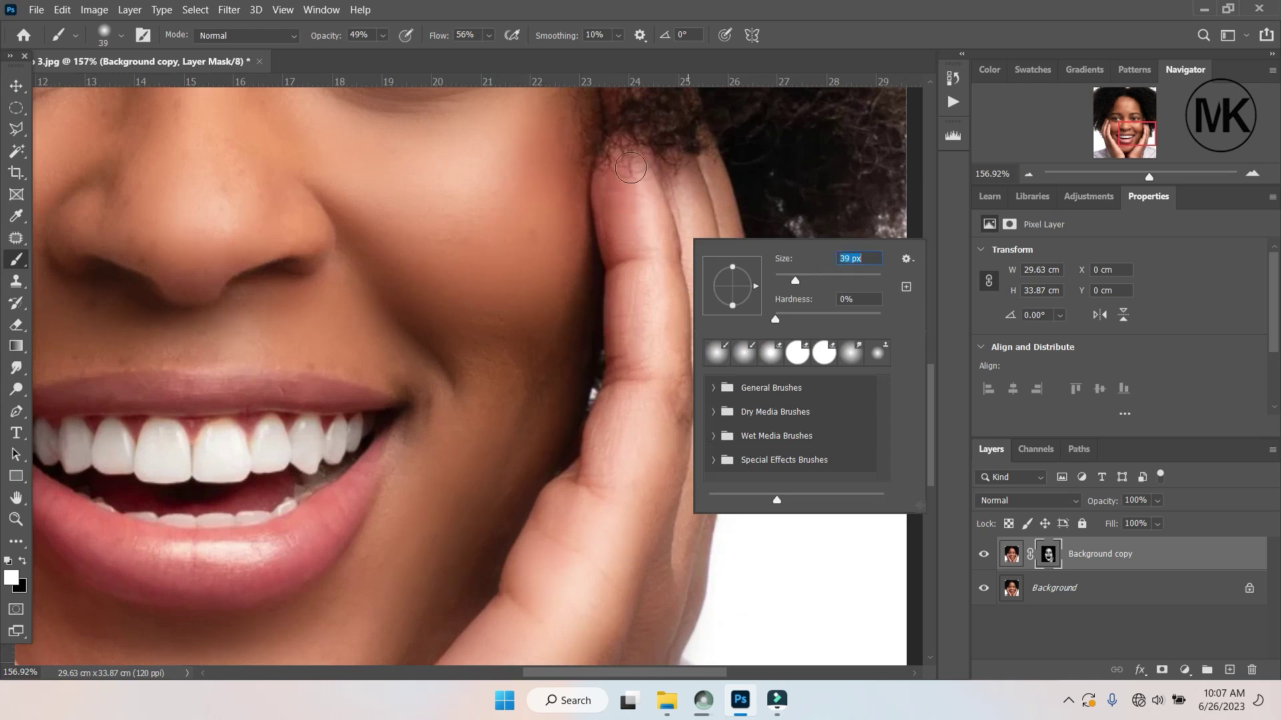
left_click(630, 168)
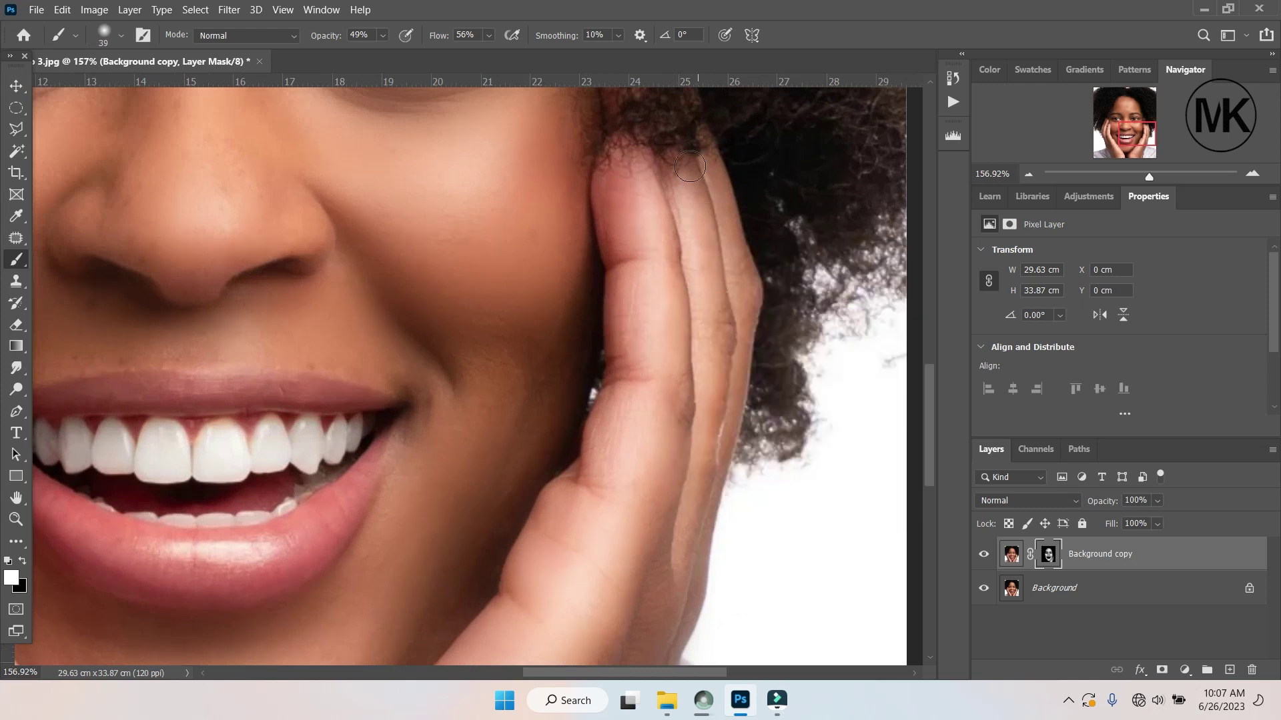
left_click_drag(720, 159, 745, 331)
scroll(708, 481, "down", 3)
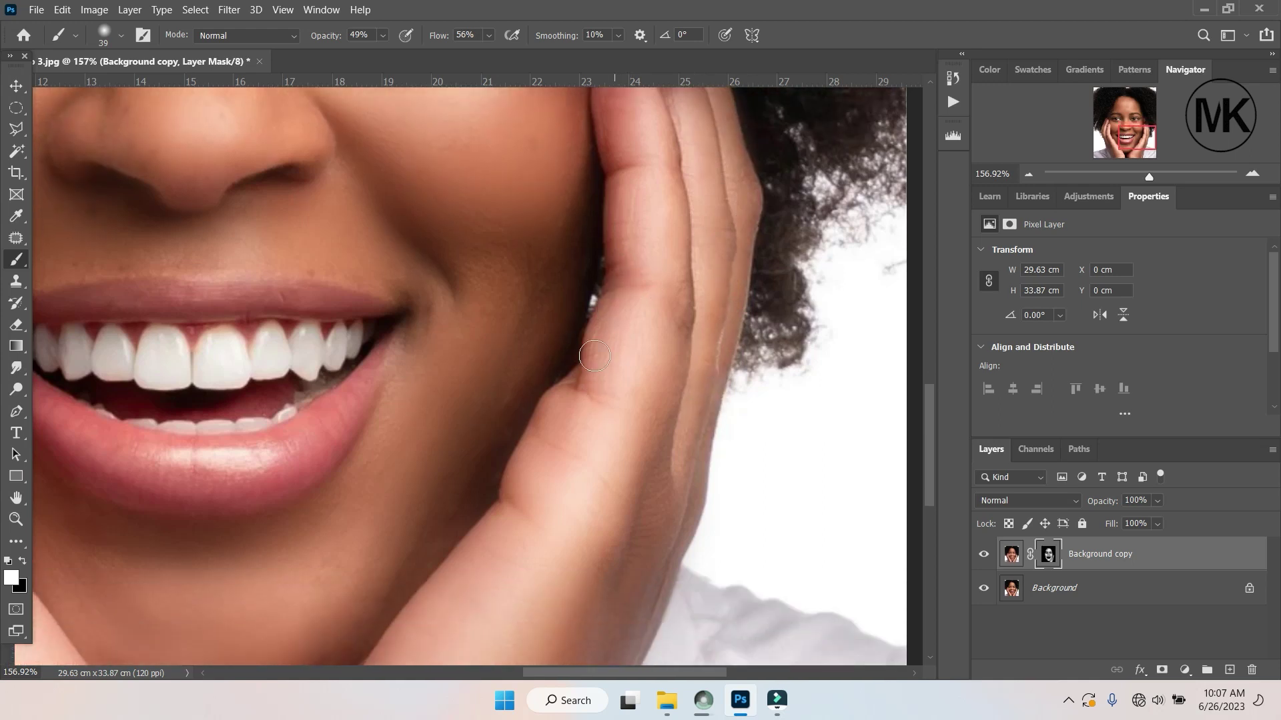
scroll(631, 310, "up", 2)
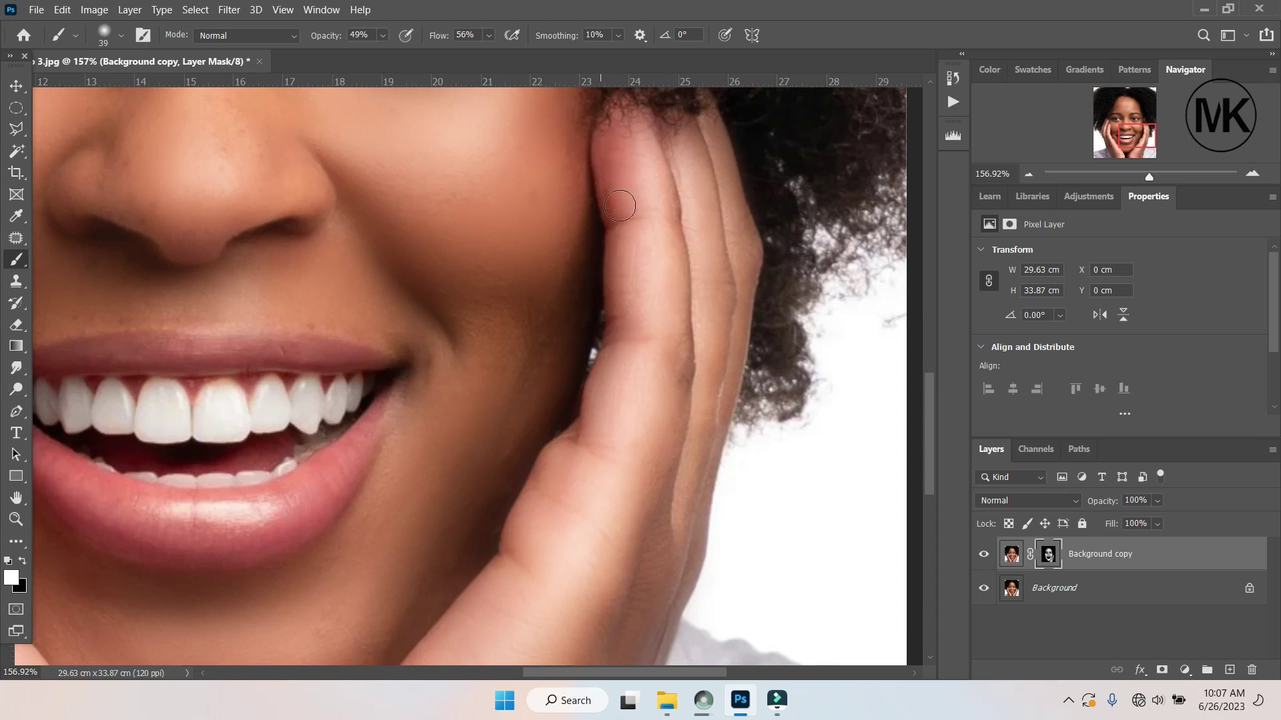
scroll(604, 438, "down", 1)
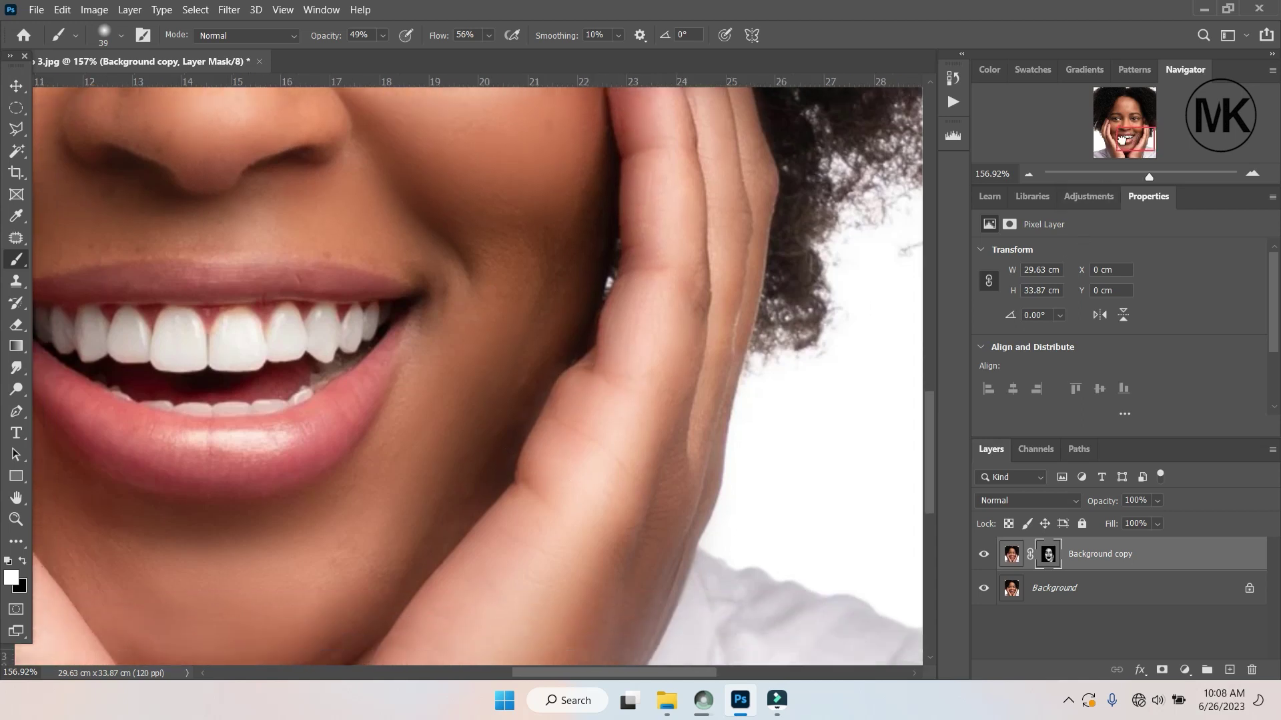
- Soften the dark crease and shadowed edges of the left-hand fingers with a 58 px brush
left_click_drag(1121, 151, 1097, 145)
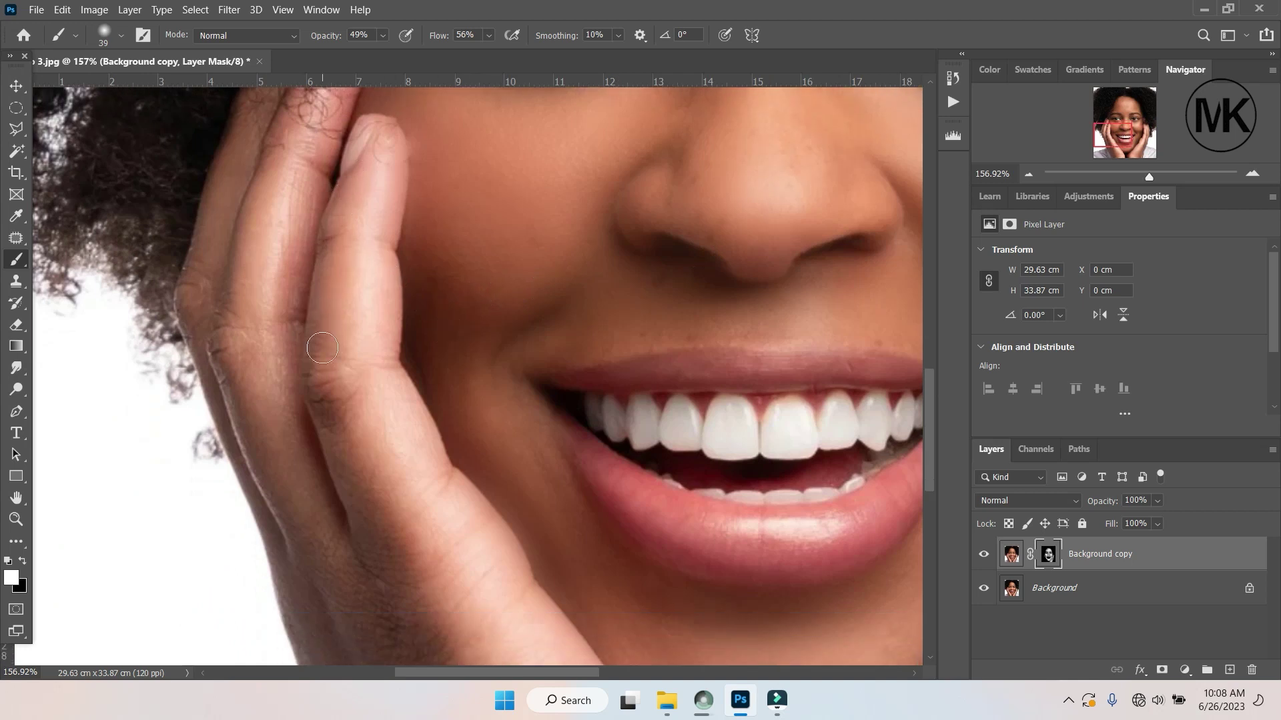
right_click(277, 216)
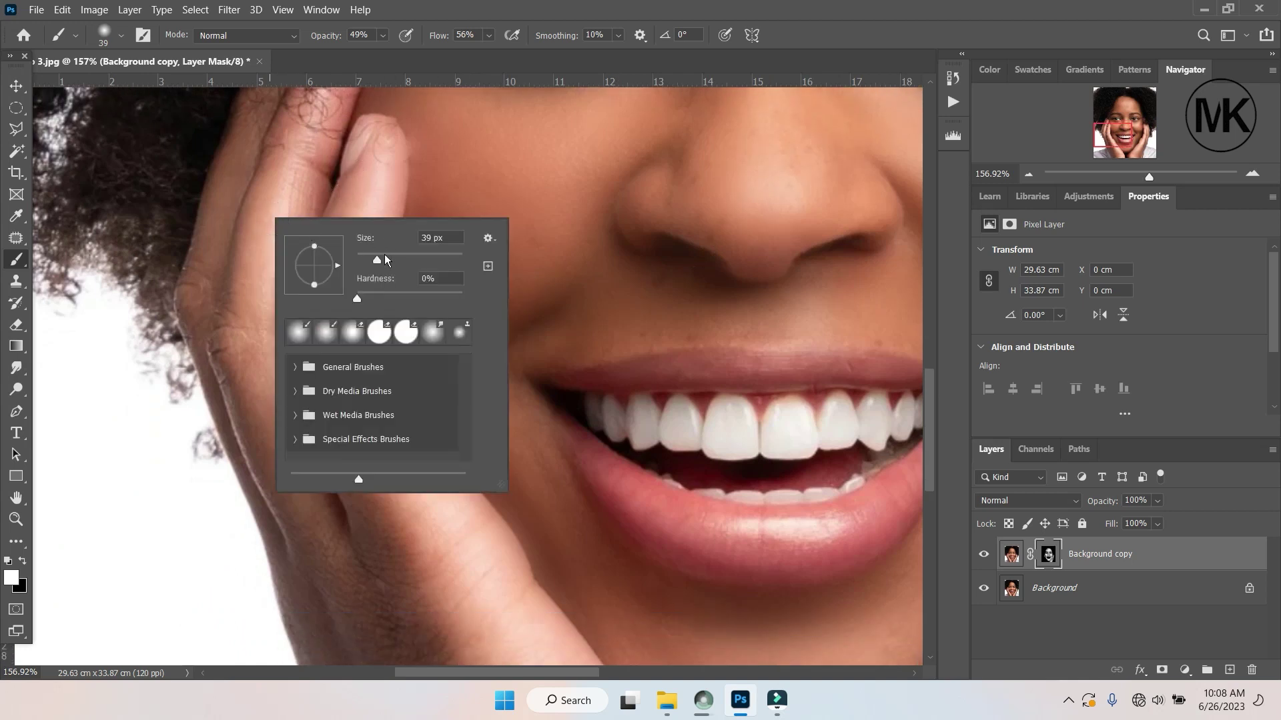
key("Return")
left_click_drag(329, 168, 261, 286)
left_click_drag(233, 328, 234, 428)
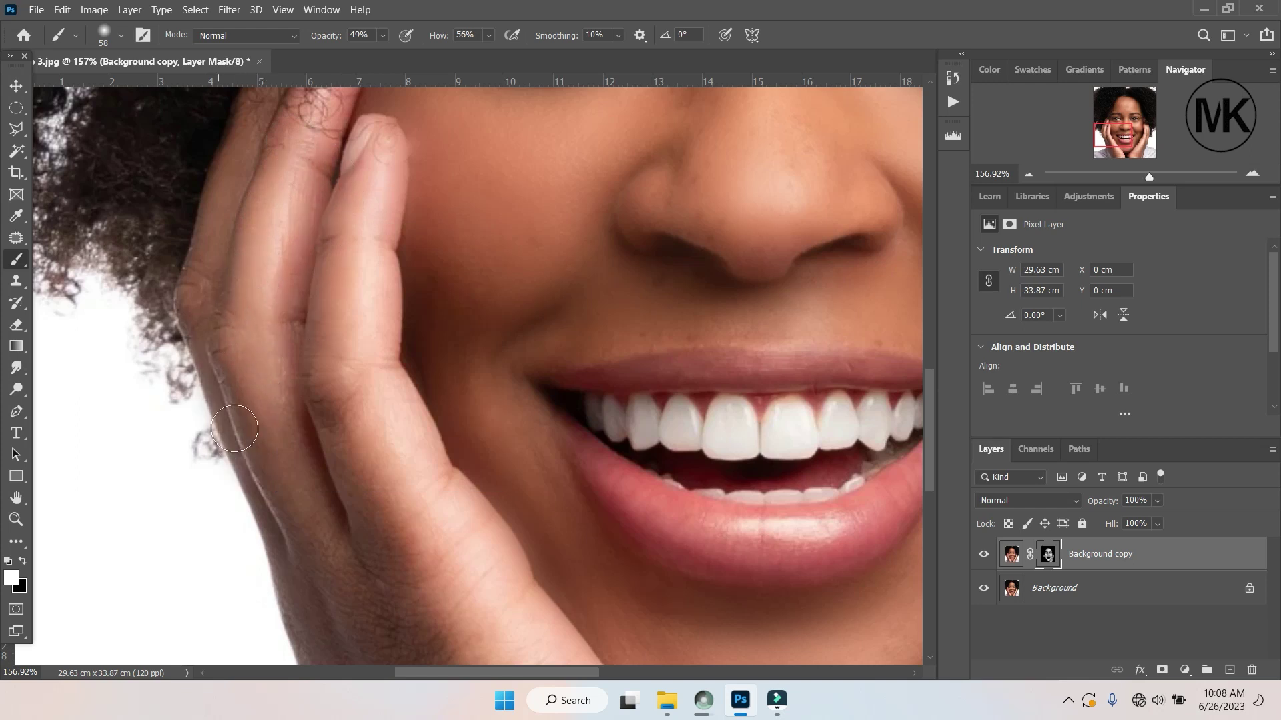
left_click_drag(399, 337, 412, 423)
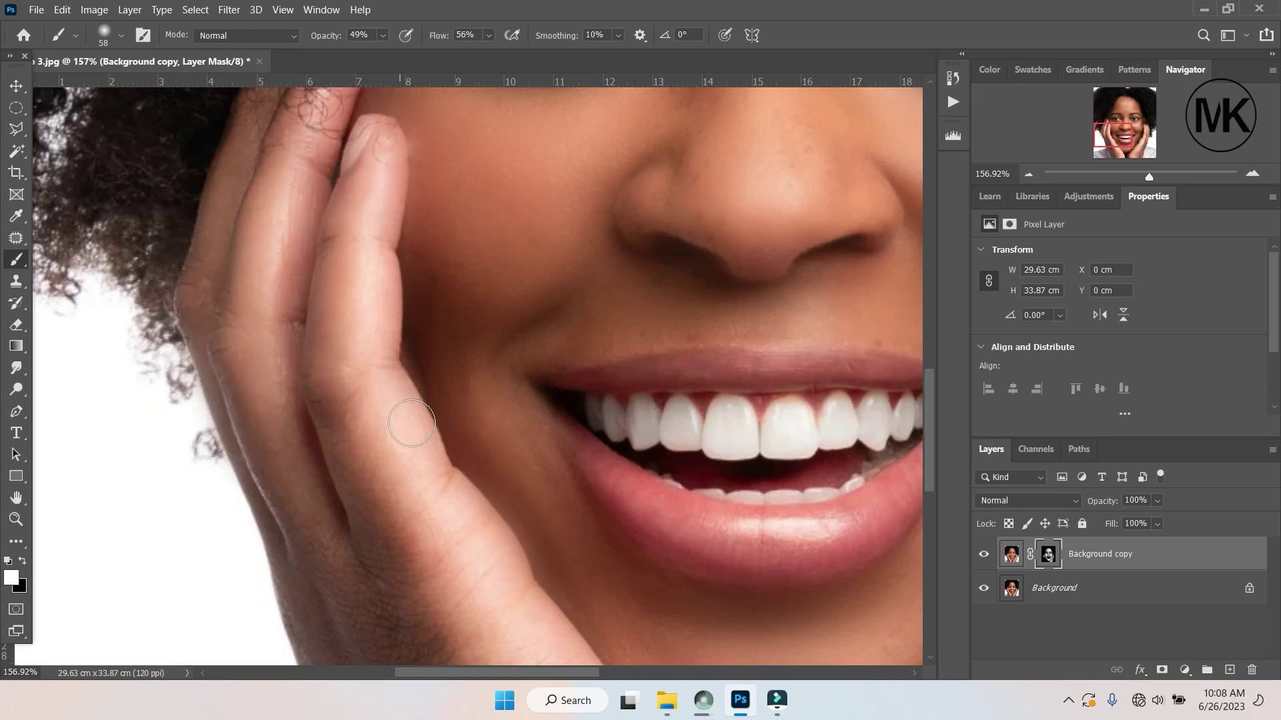
- Enlarge the brush to 114 px and zoom out over the smoothed portrait
scroll(467, 467, "down", 5)
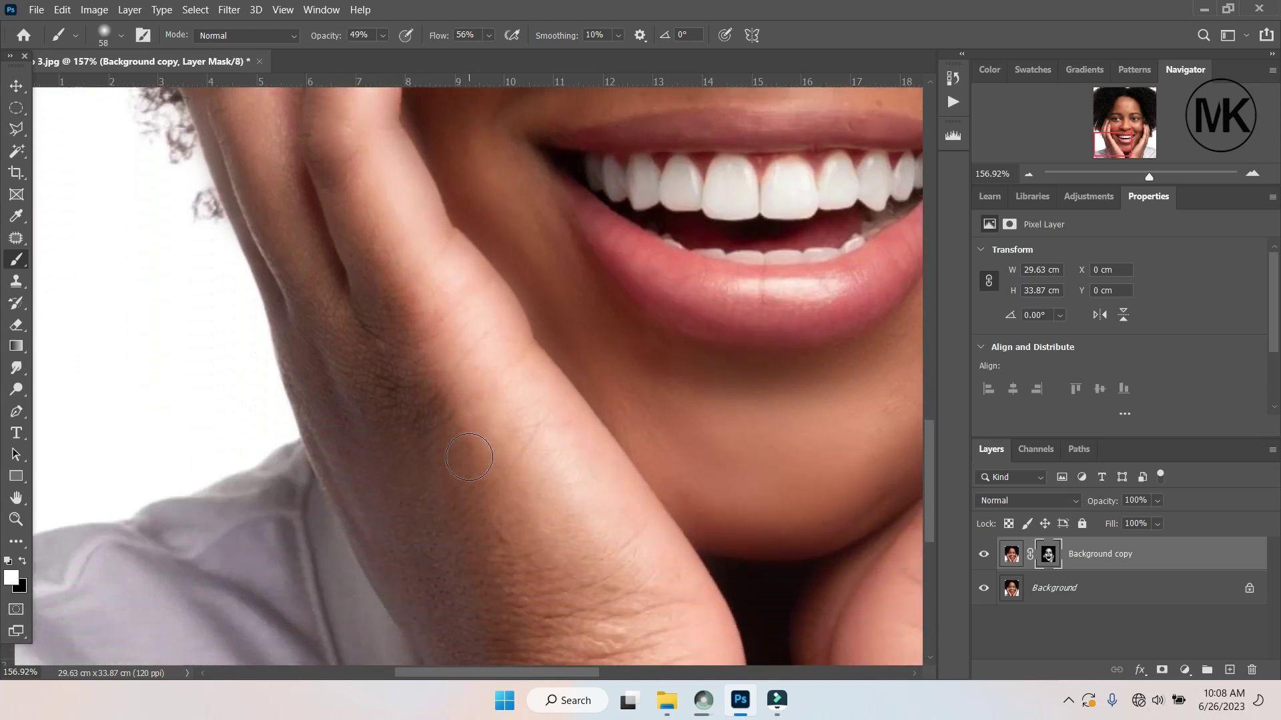
scroll(469, 457, "down", 1)
right_click(447, 323)
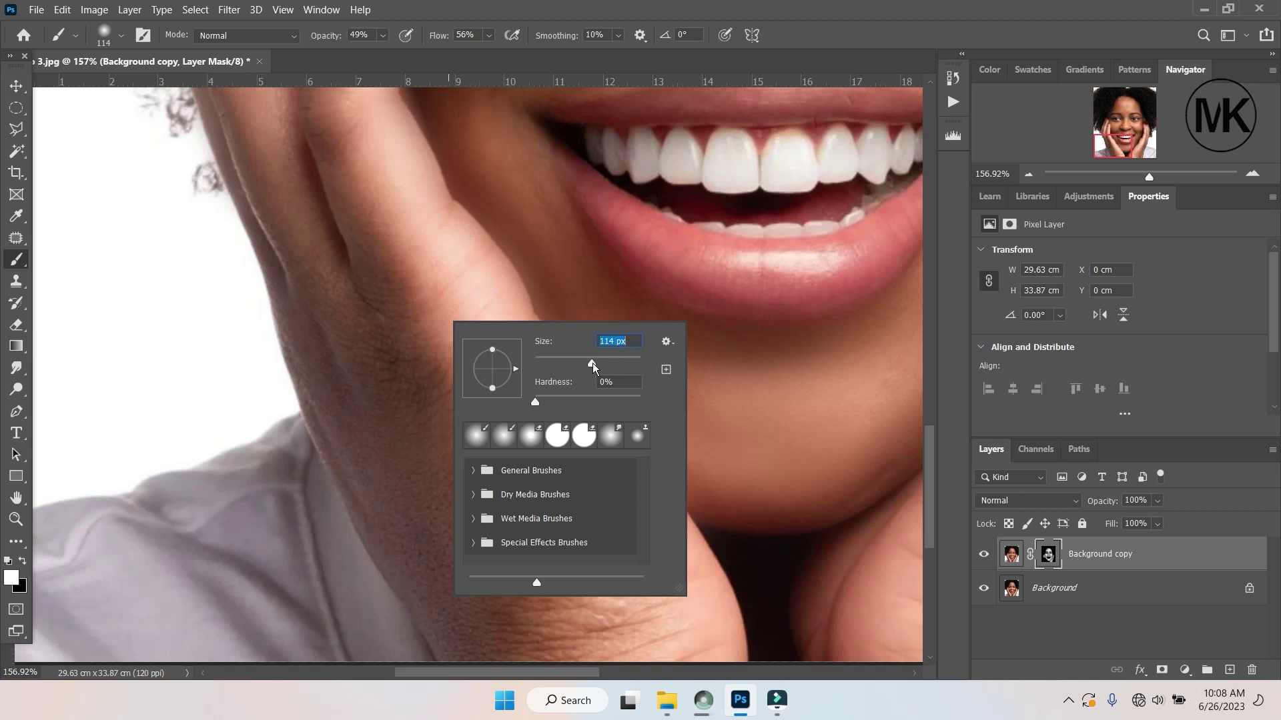
key("Return")
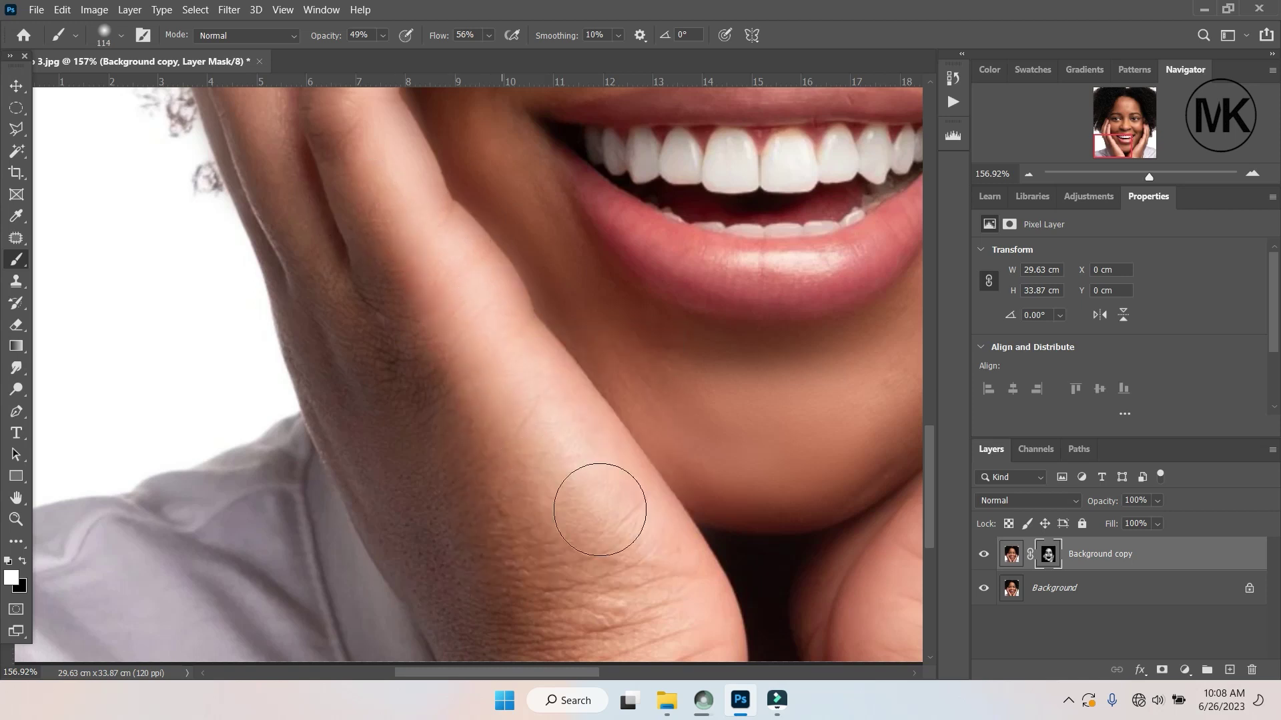
scroll(597, 494, "down", 1)
scroll(594, 486, "down", 1)
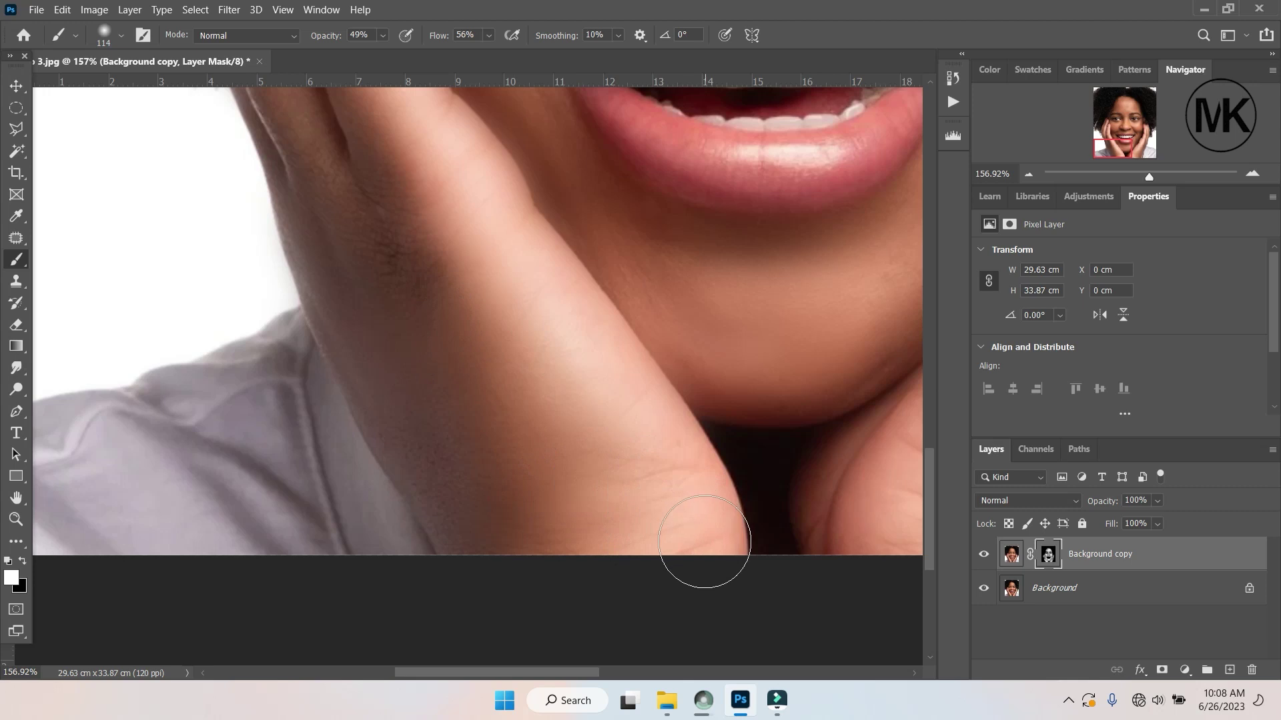
scroll(583, 418, "down", 3)
scroll(621, 432, "down", 2)
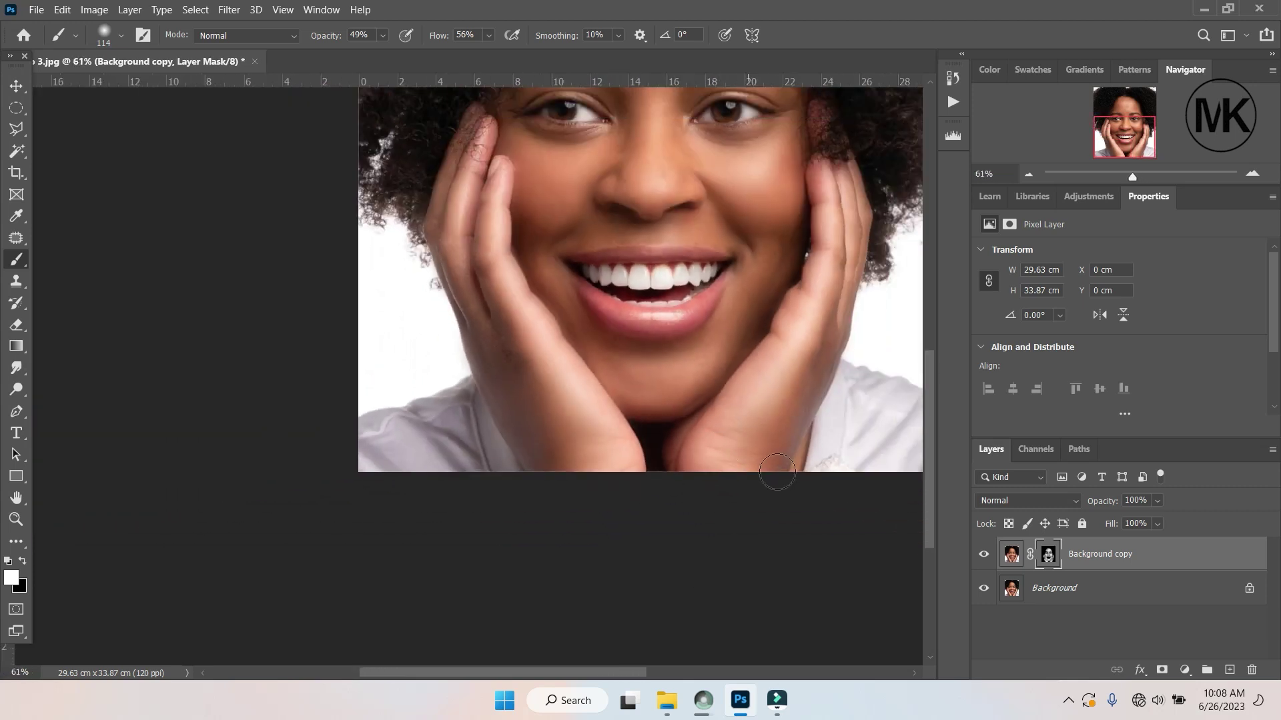
- Pan to the hair and eyes and switch to the Elliptical Marquee tool to stop painting
left_click_drag(716, 417, 513, 352)
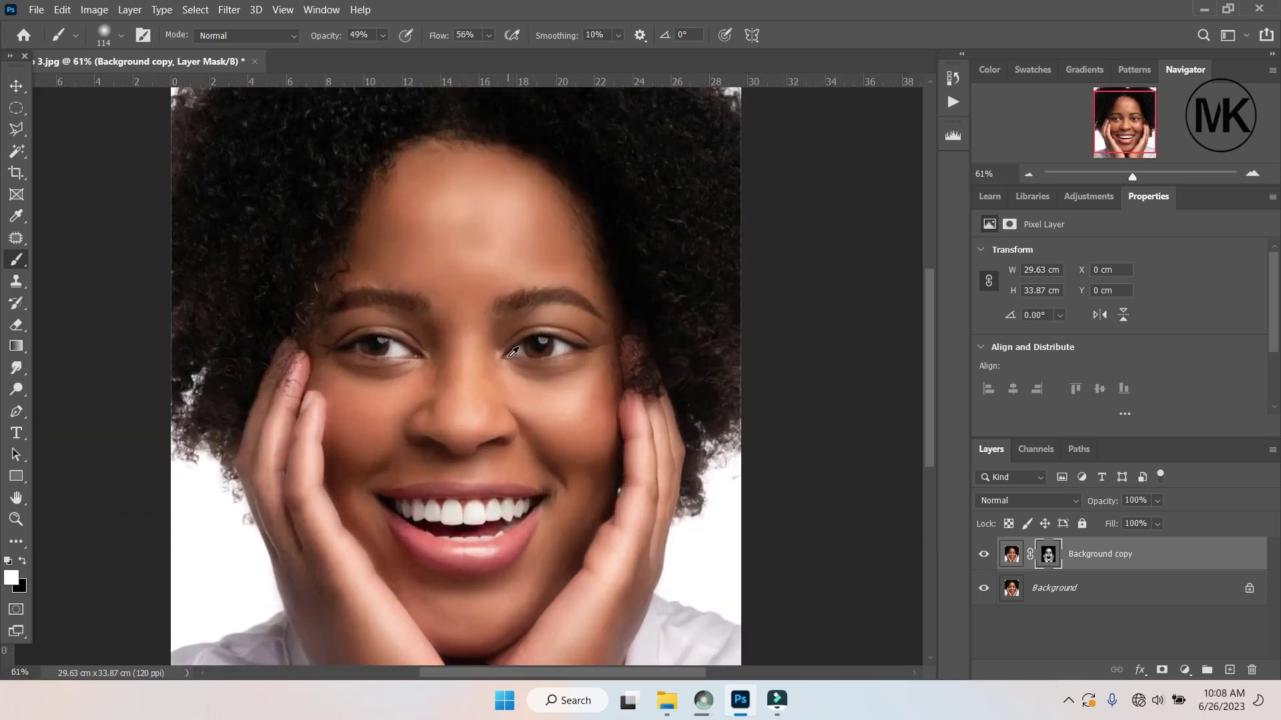
scroll(402, 302, "down", 2)
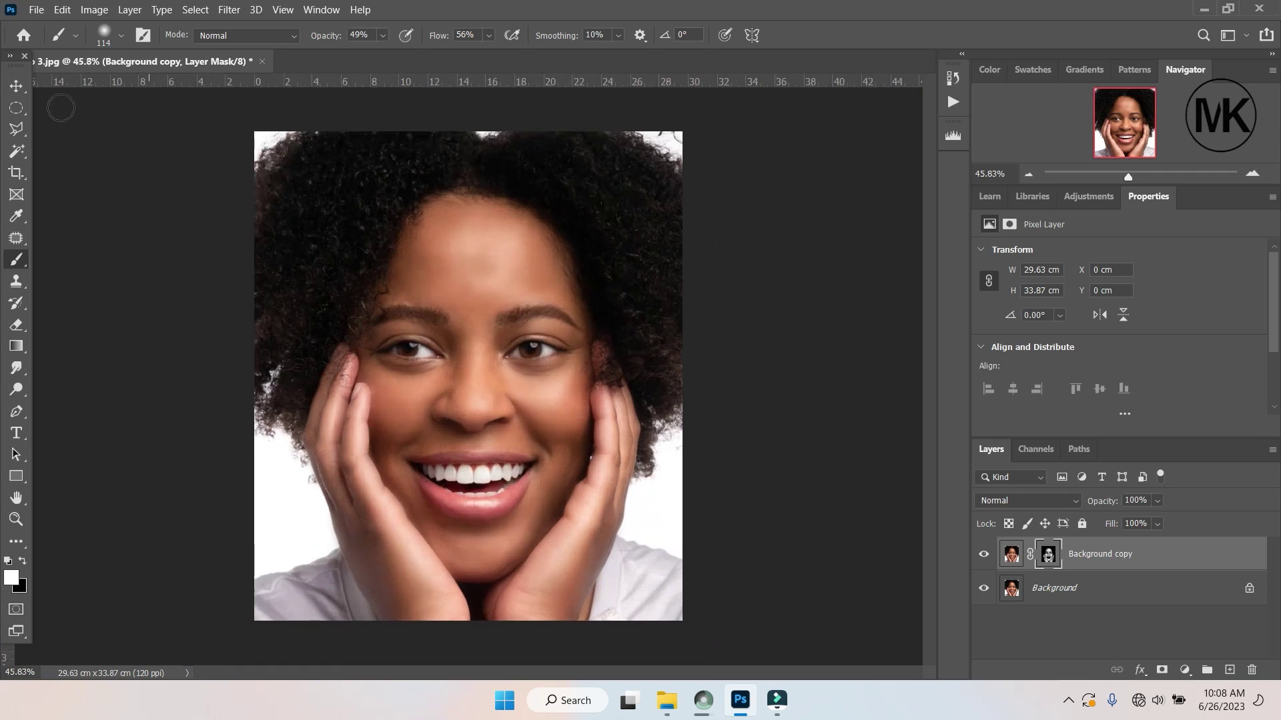
left_click(12, 112)
- Save the image to the computer as JPEG 'Edited 2' at maximum quality 12
left_click(36, 9)
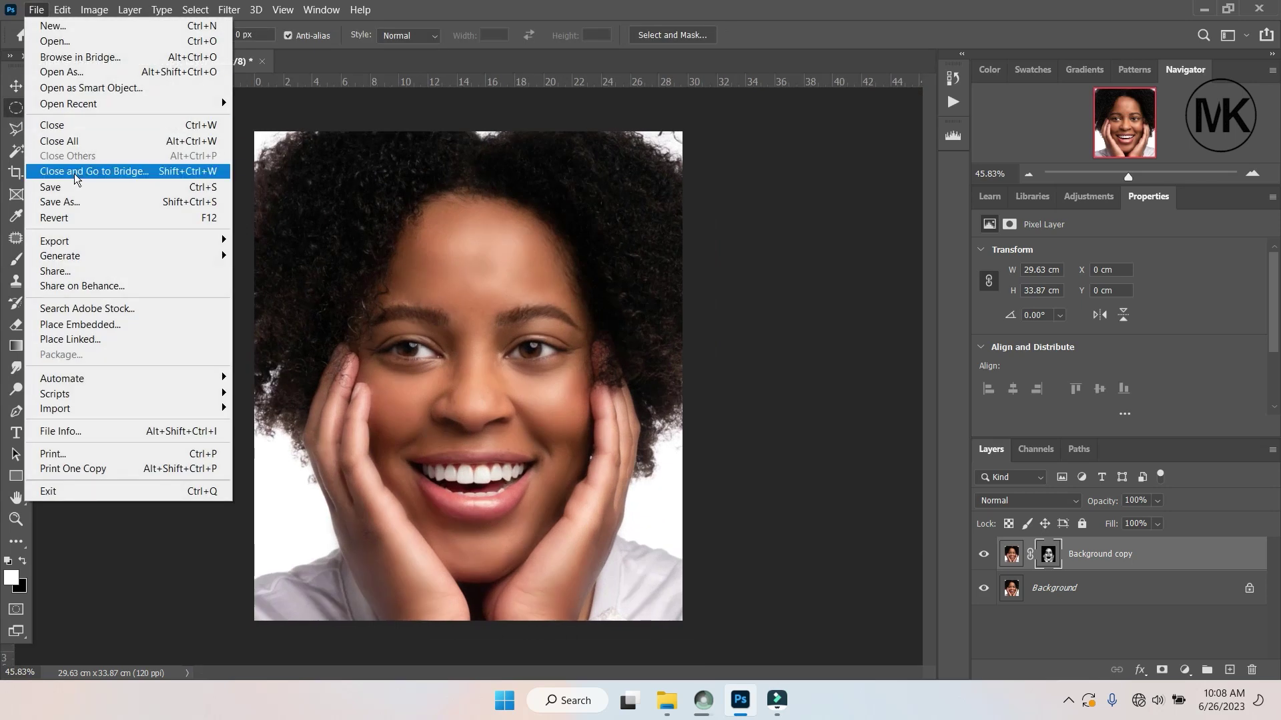
left_click(79, 204)
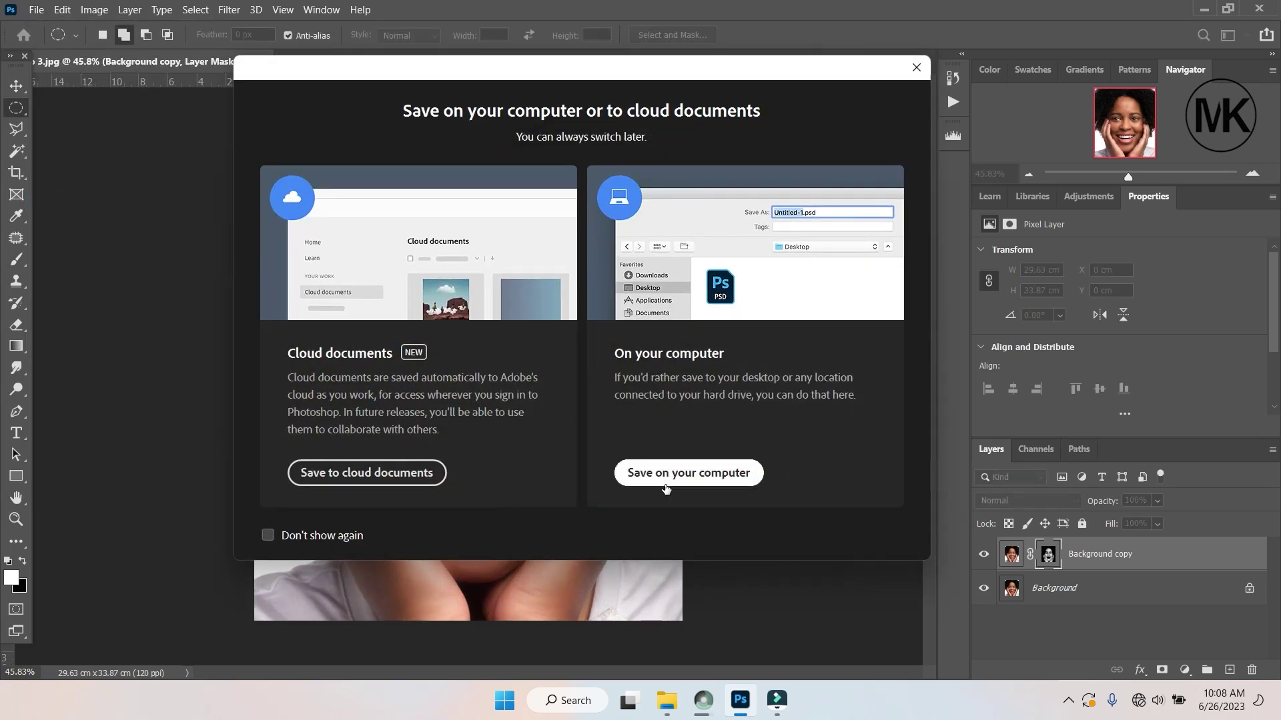
left_click(667, 473)
left_click(424, 481)
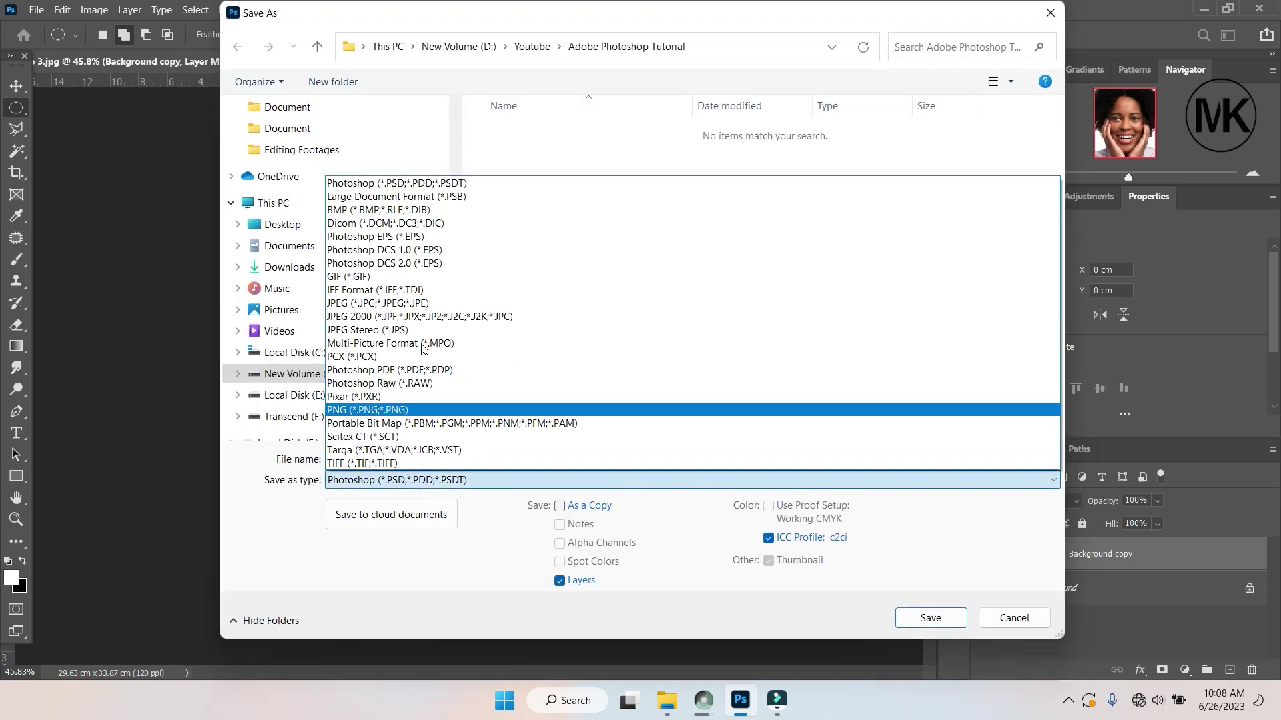
left_click(403, 304)
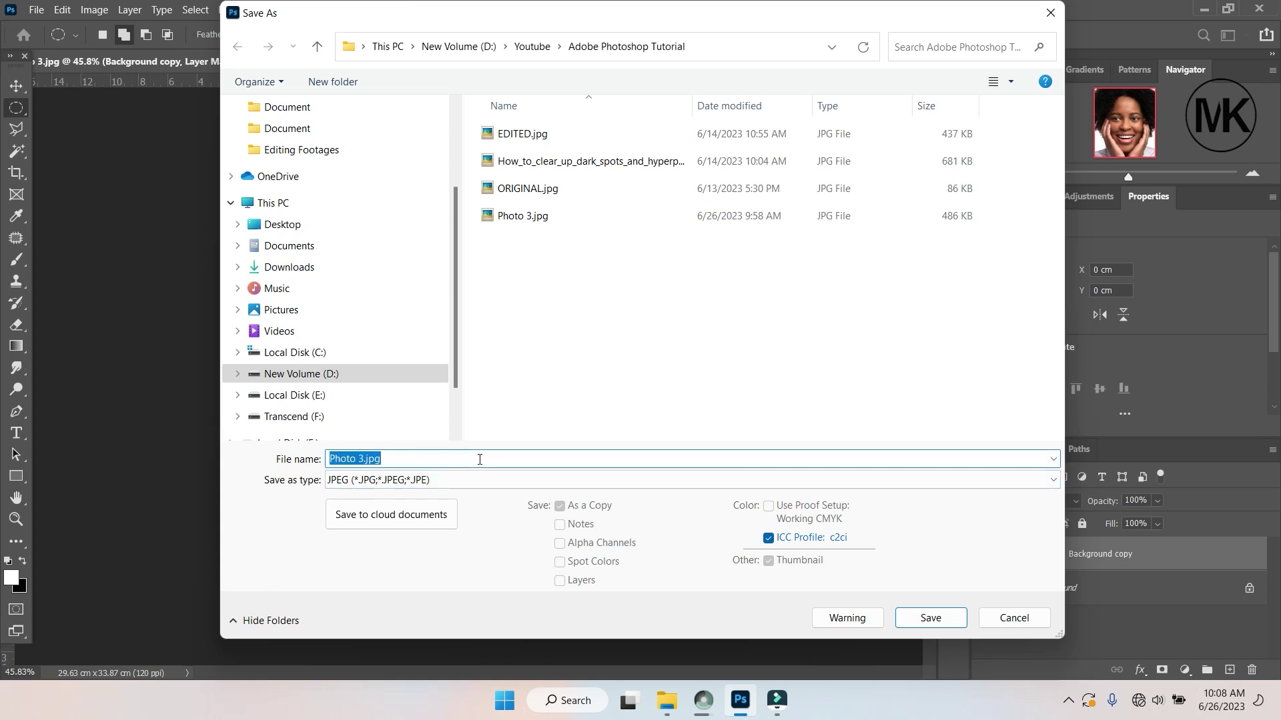
type("Edited 2")
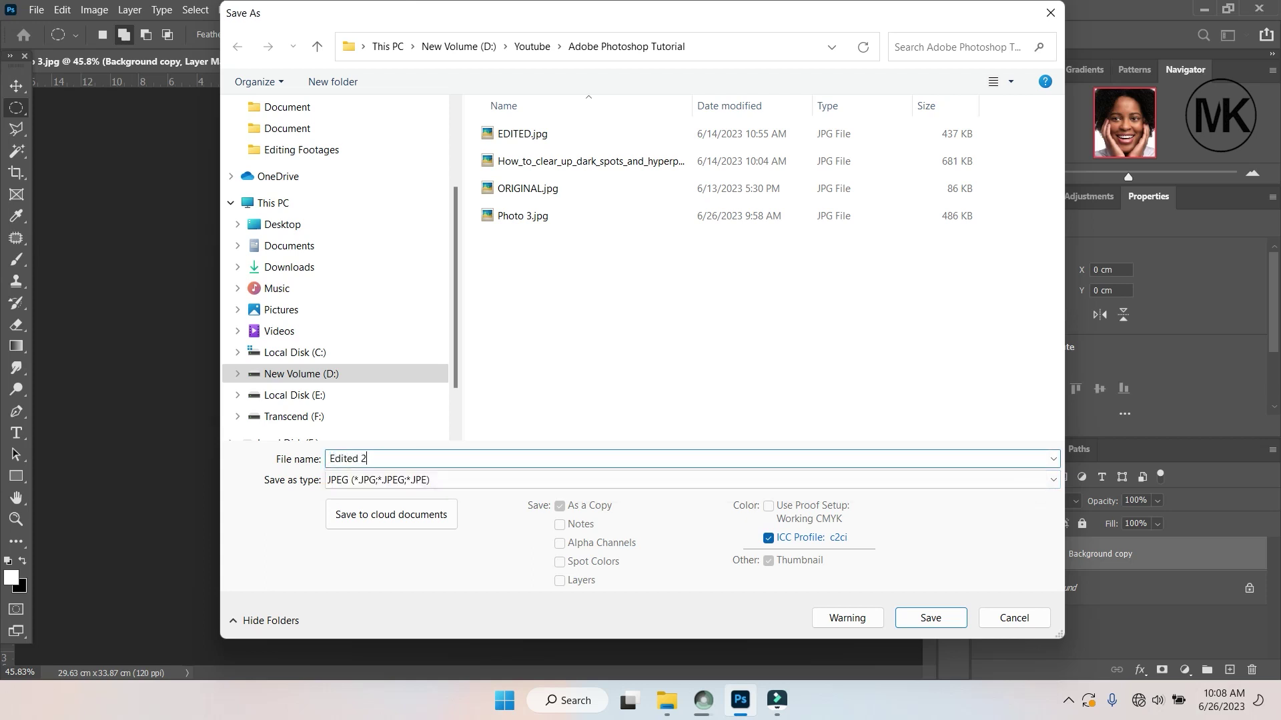
key("Return")
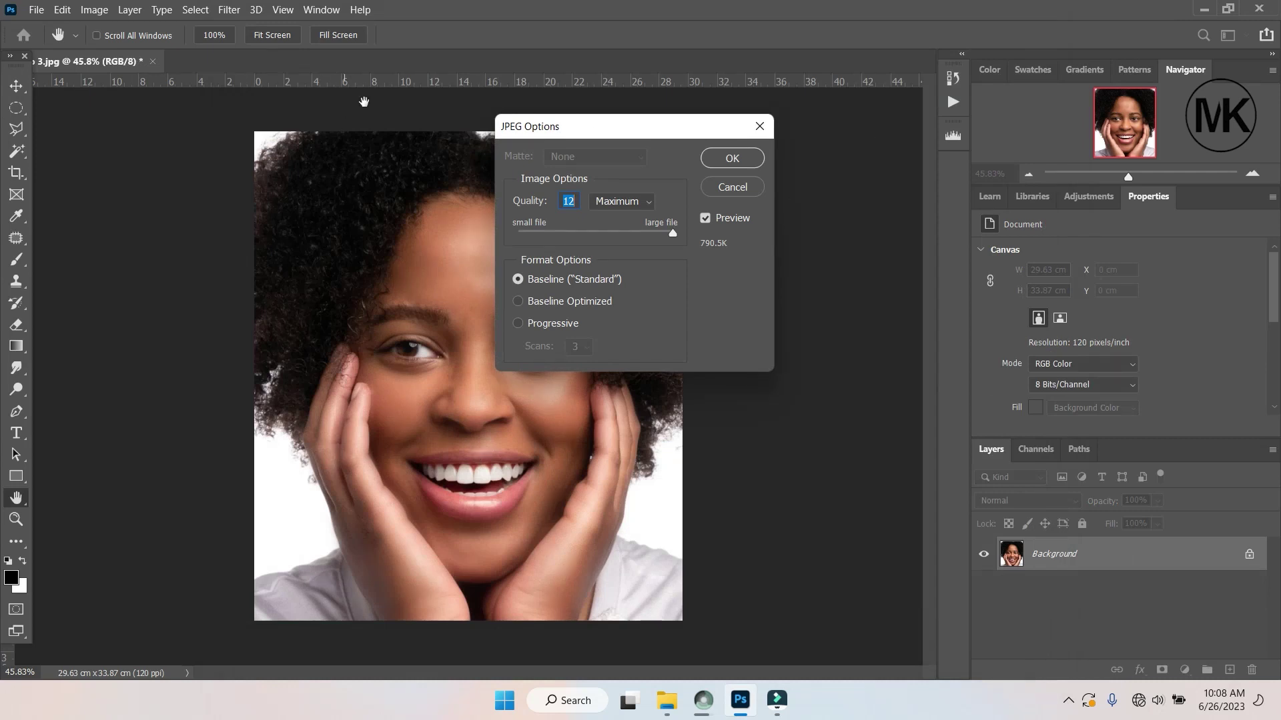
left_click(732, 159)
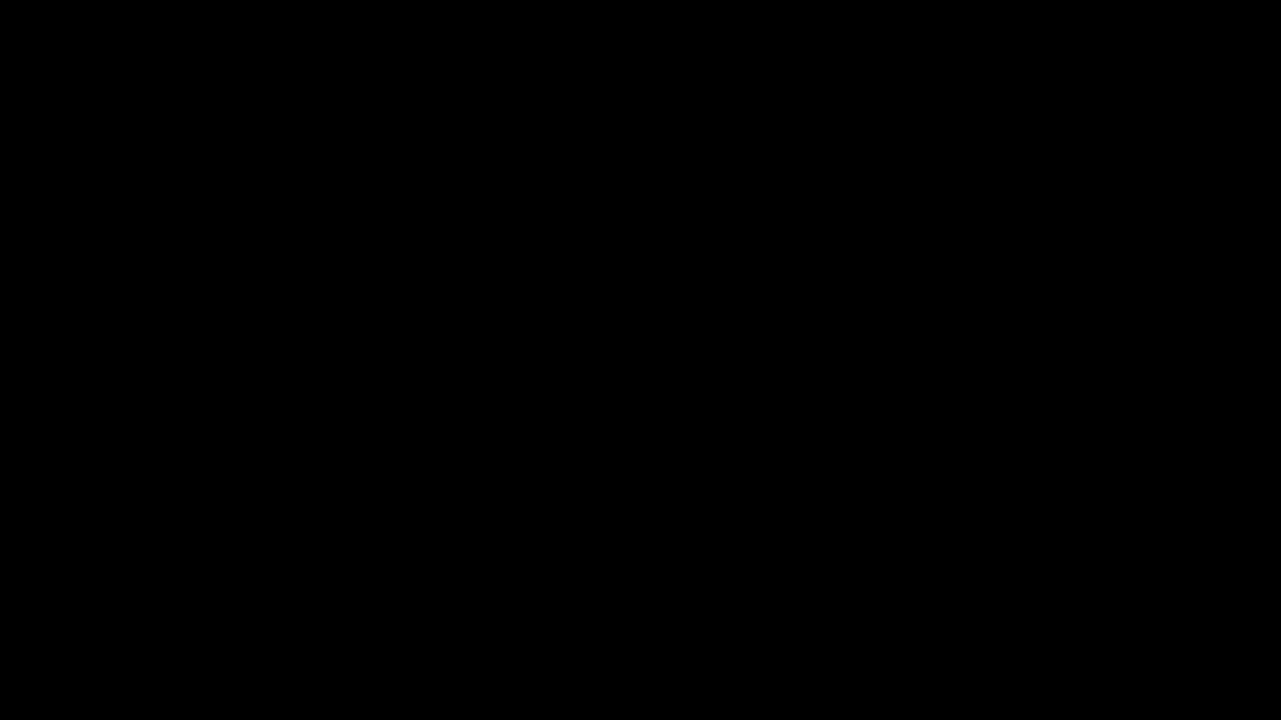